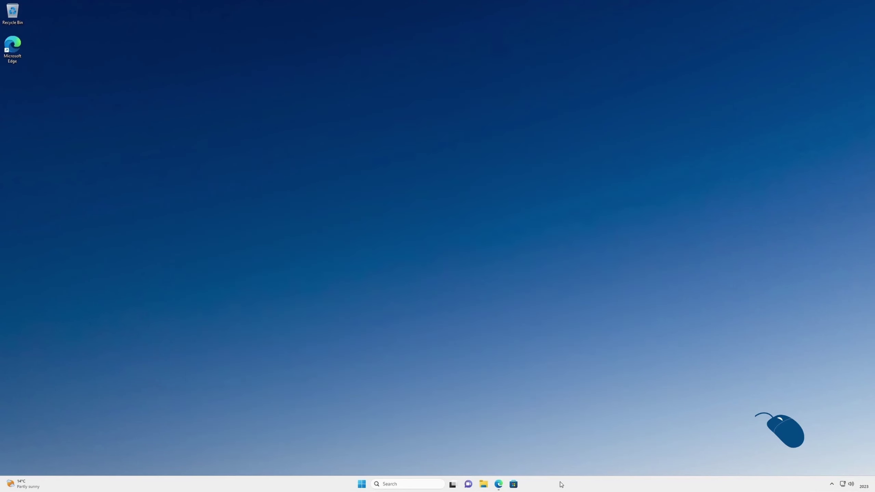
# Open anyviewer.com in Microsoft Edge.
pyautogui.click(499, 484)
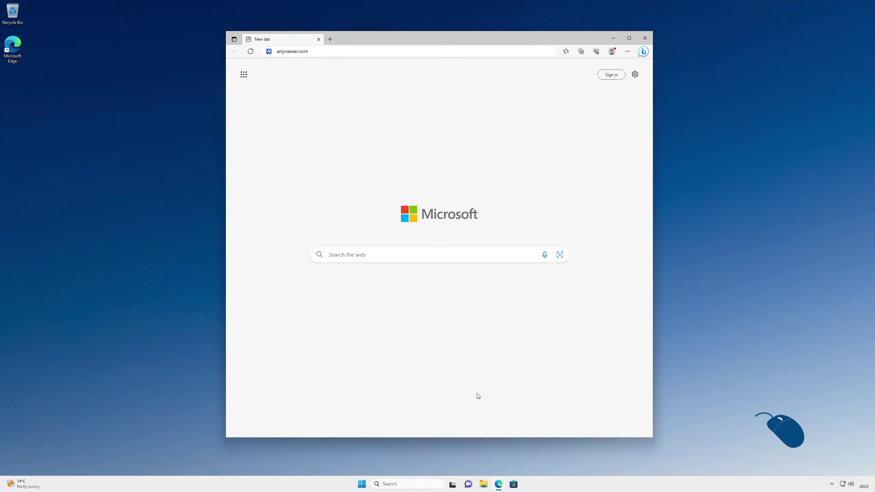
pyautogui.click(379, 52)
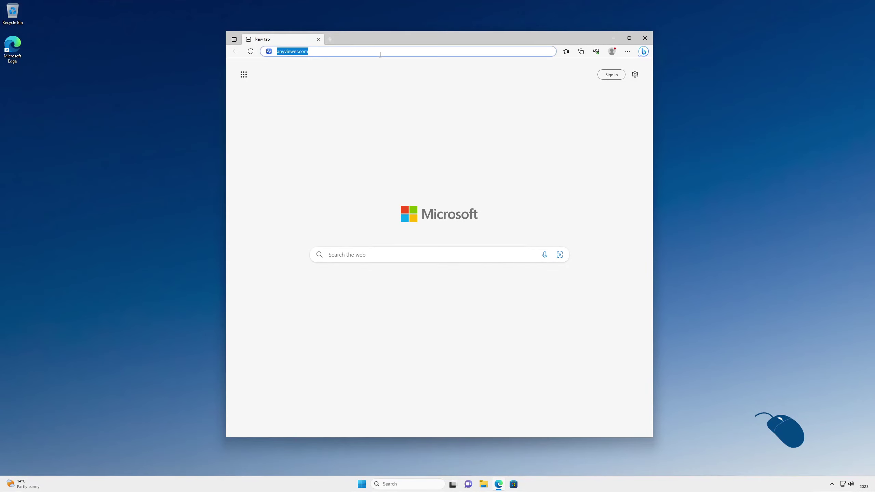
pyautogui.press('Return')
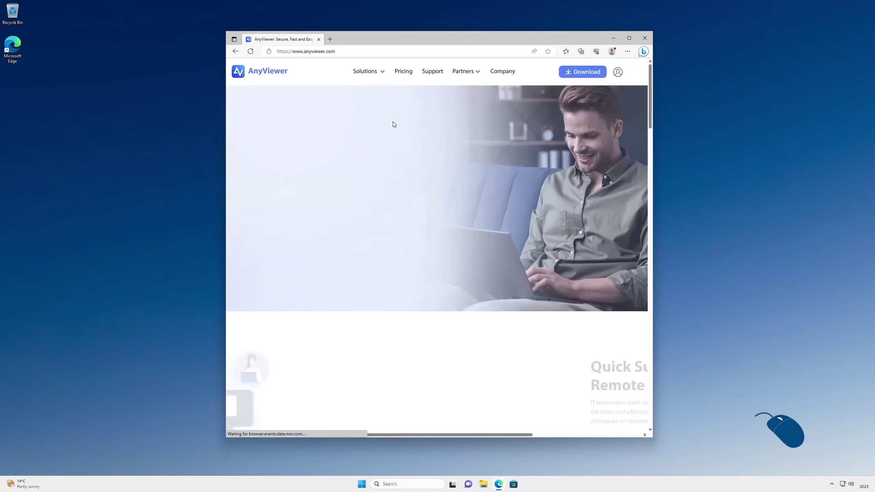
# Download the AnyViewer for Windows installer and run AnyViewerSetup.
pyautogui.click(303, 252)
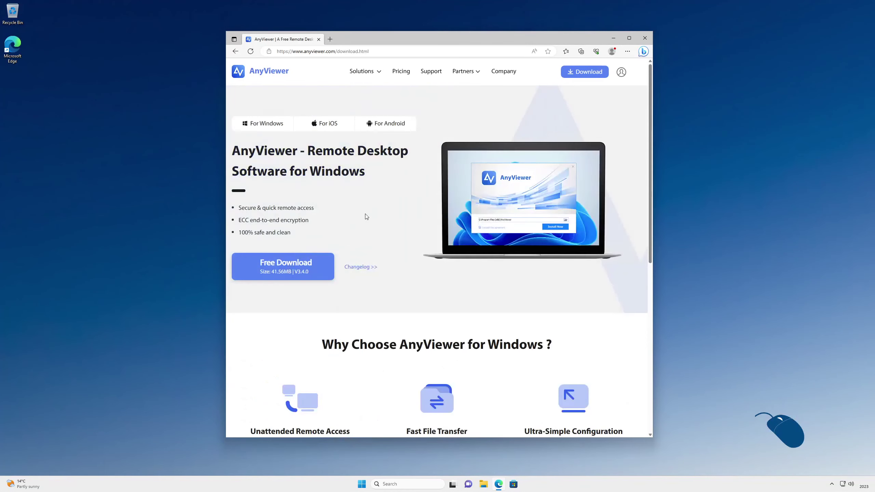
pyautogui.click(320, 264)
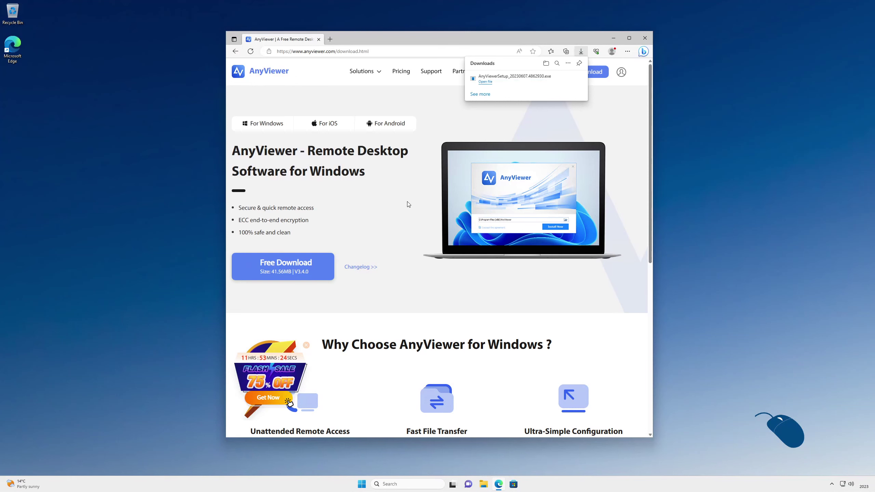
pyautogui.click(486, 82)
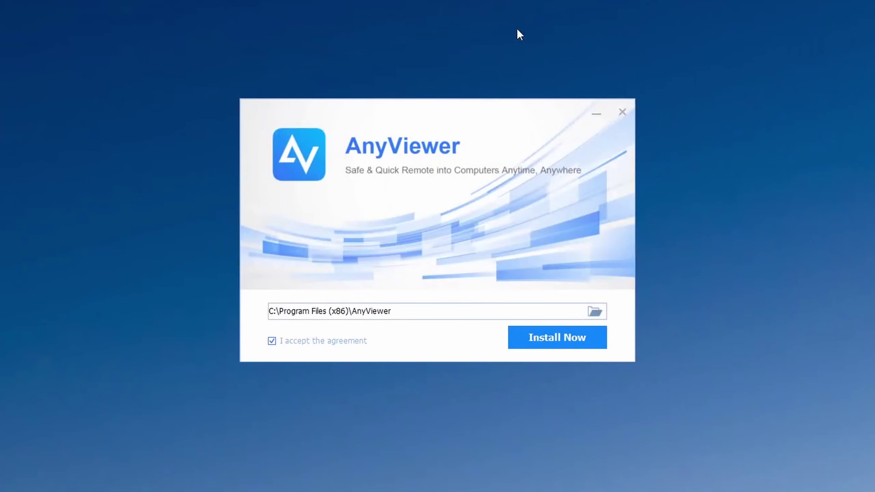
# Install AnyViewer with the User Experience Improvement Program unchecked, then launch it.
pyautogui.click(554, 342)
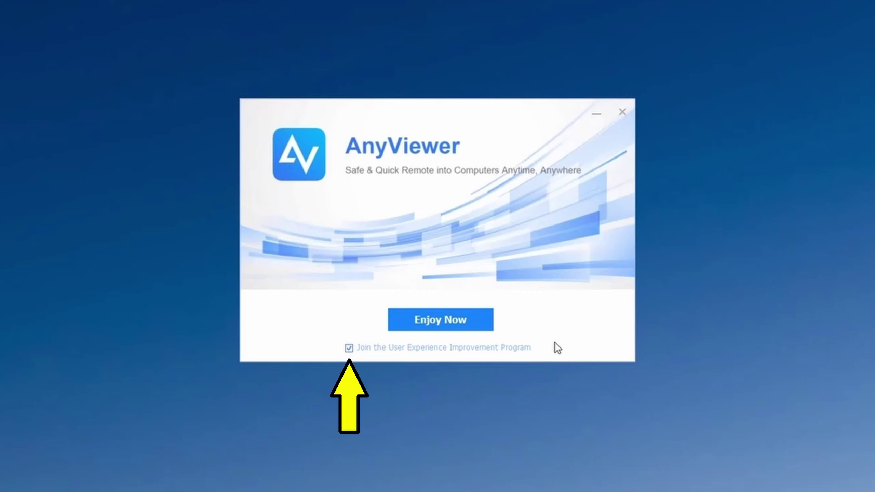
pyautogui.click(350, 346)
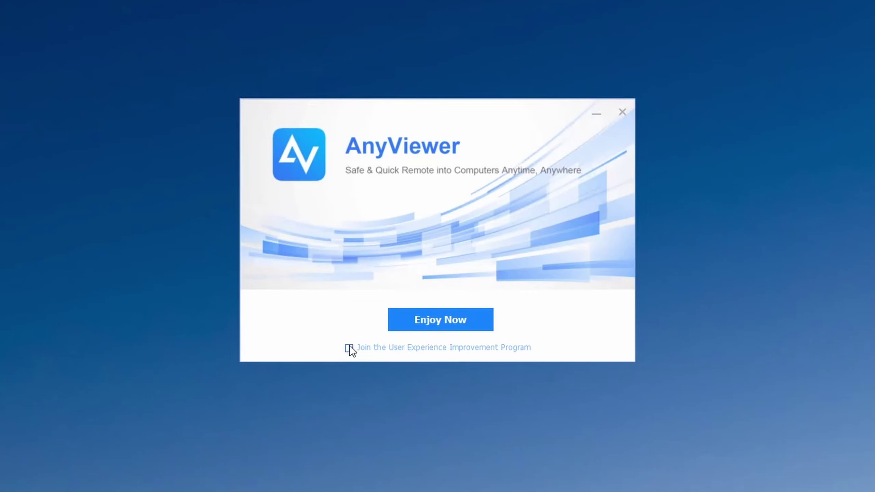
pyautogui.click(420, 320)
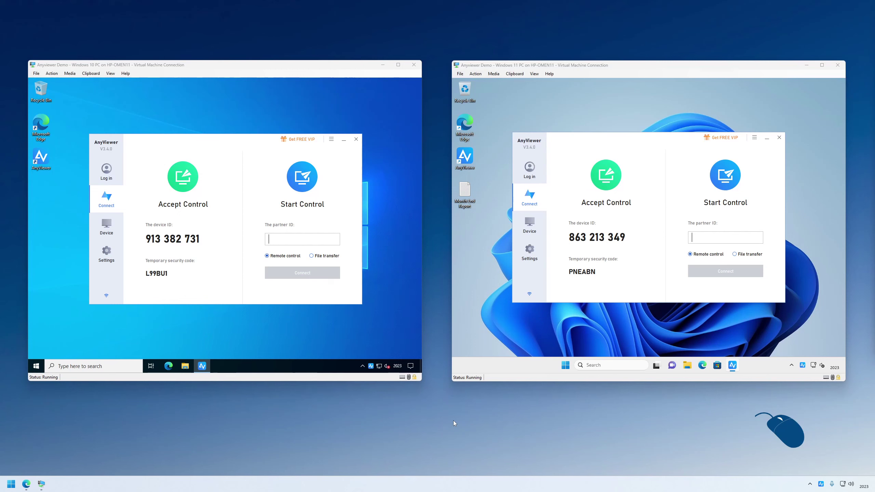
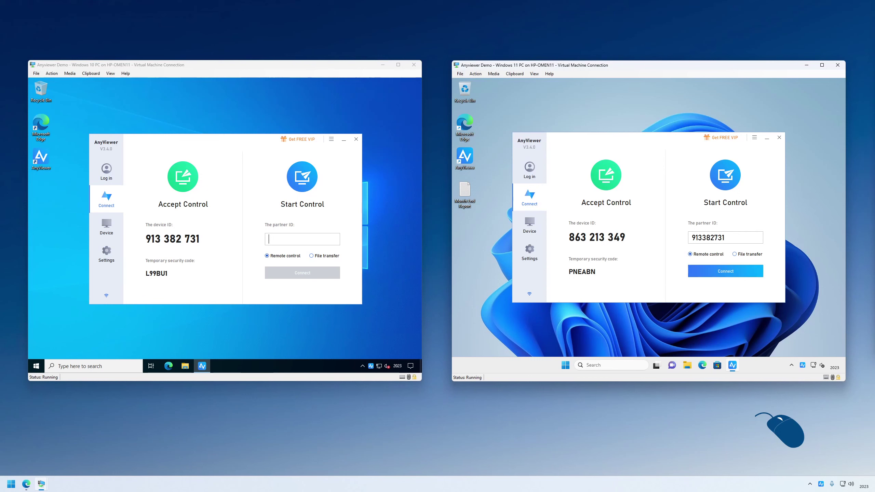
# Connect to the Windows 10 device ID via a control request, and allow it on Windows 10.
pyautogui.click(711, 271)
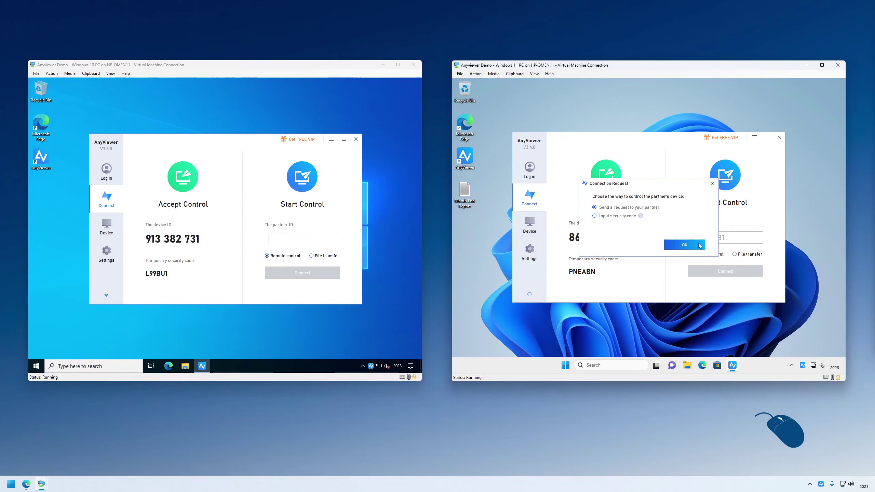
pyautogui.click(685, 245)
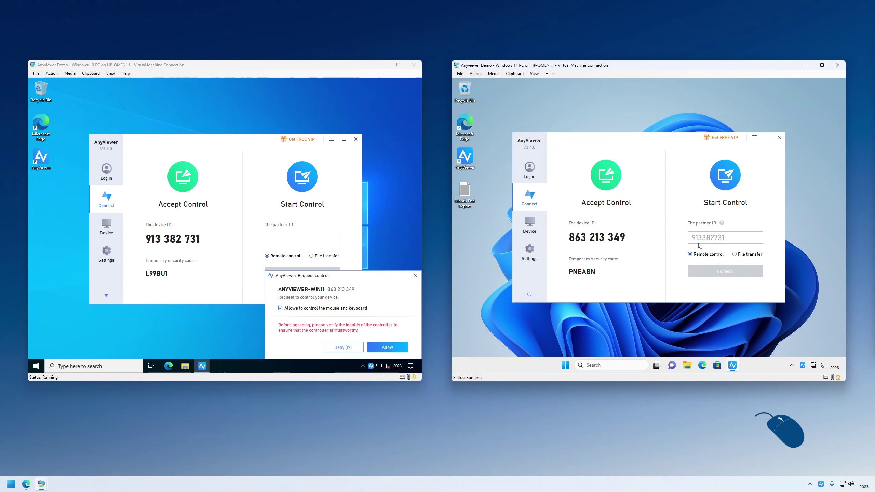
pyautogui.click(407, 306)
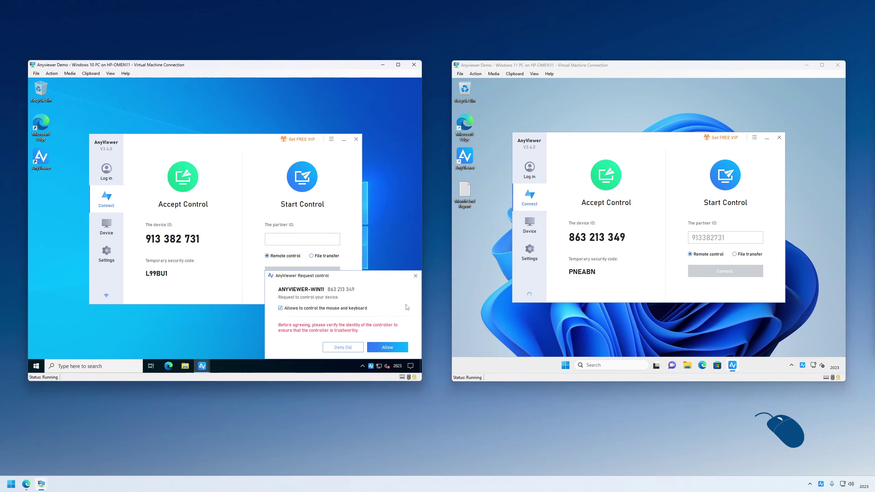
pyautogui.click(387, 348)
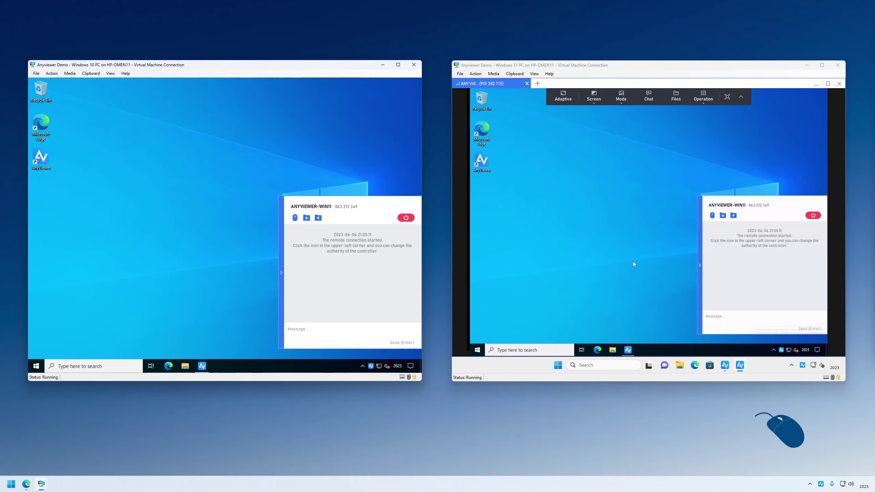
# Briefly open File Explorer remotely, then close the session and restore AnyViewer's main window.
pyautogui.click(644, 253)
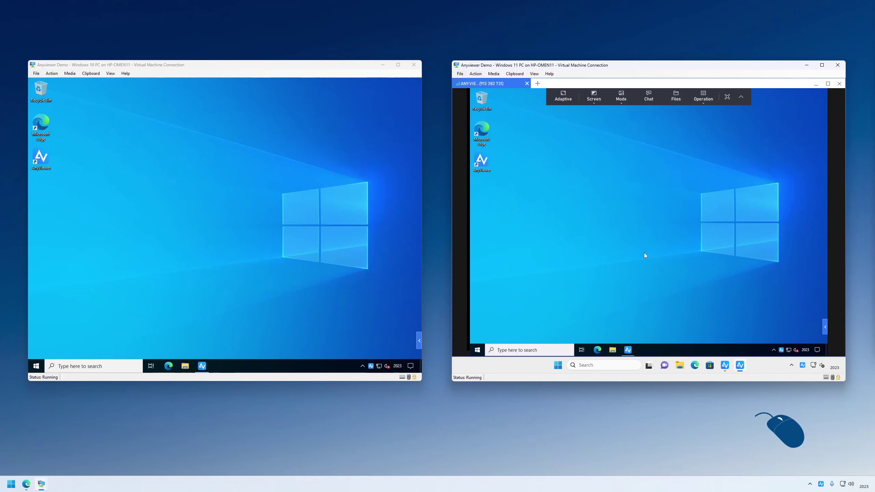
pyautogui.click(612, 350)
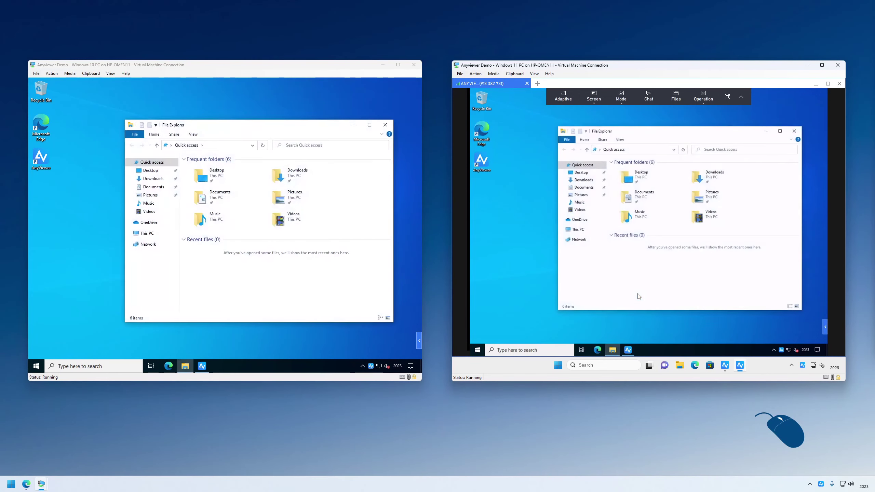
pyautogui.click(578, 230)
pyautogui.click(794, 131)
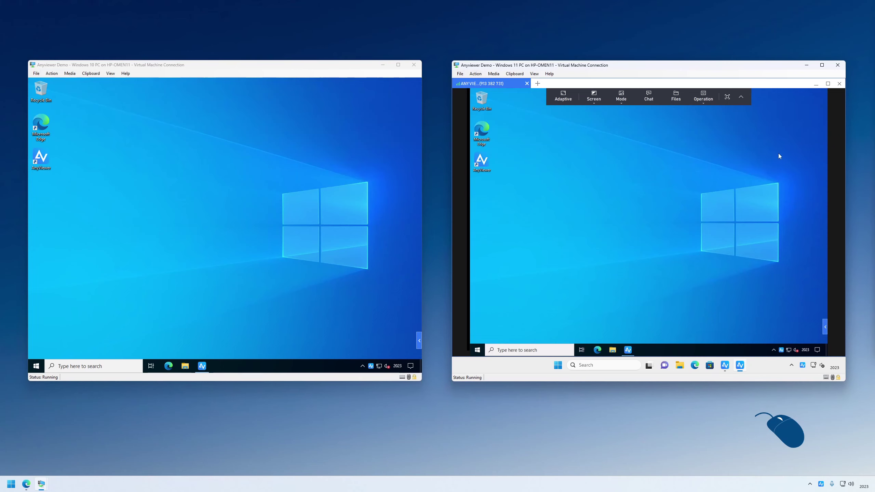
pyautogui.click(838, 84)
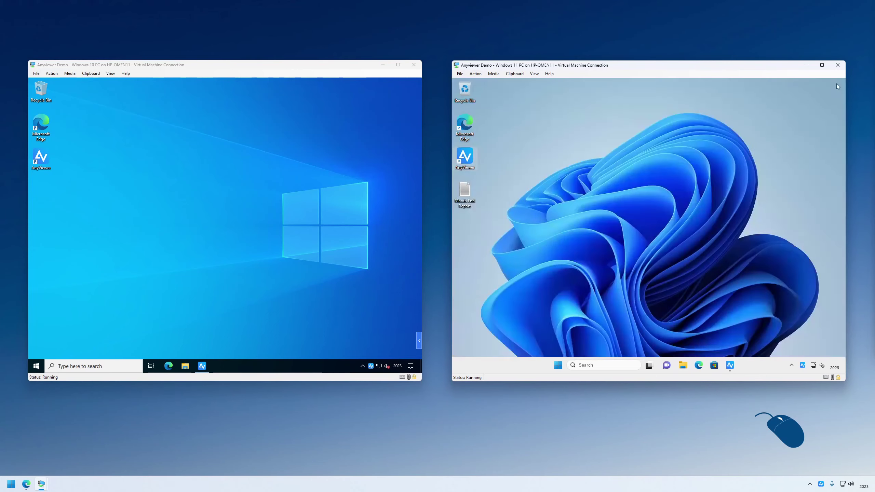
pyautogui.click(642, 242)
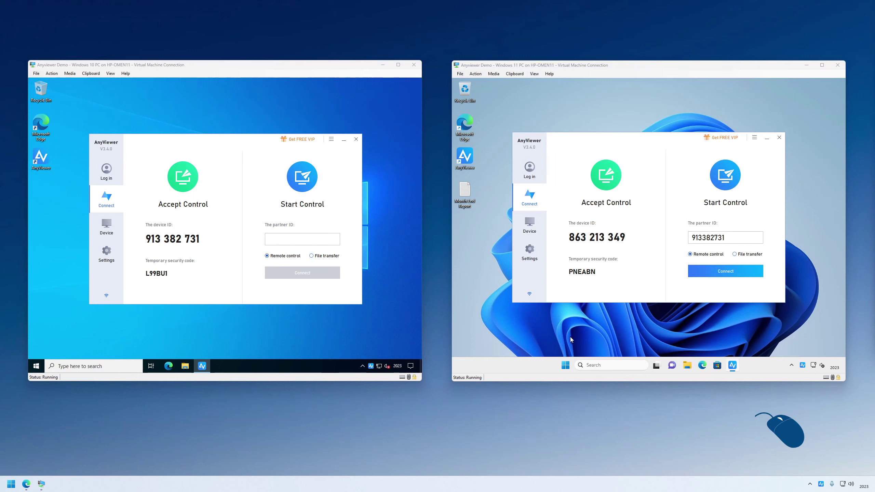
# Reconnect to Windows 10 by entering its temporary security code instead of sending a request.
pyautogui.click(719, 273)
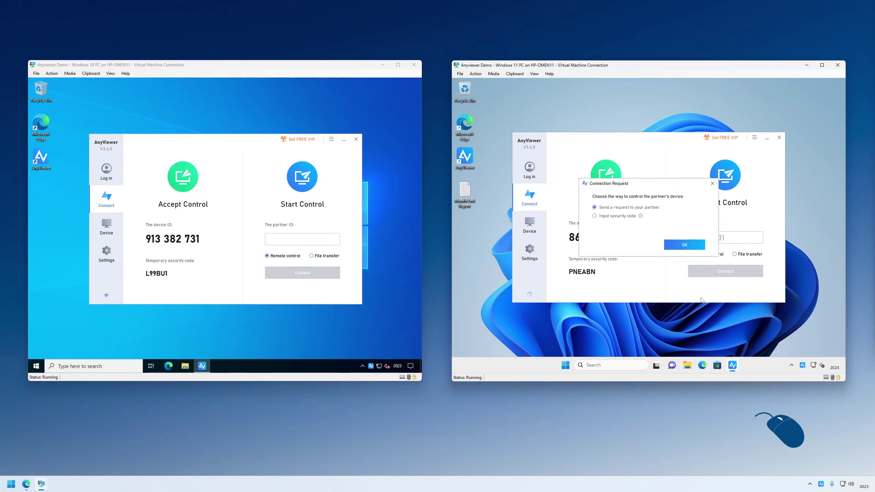
pyautogui.click(632, 217)
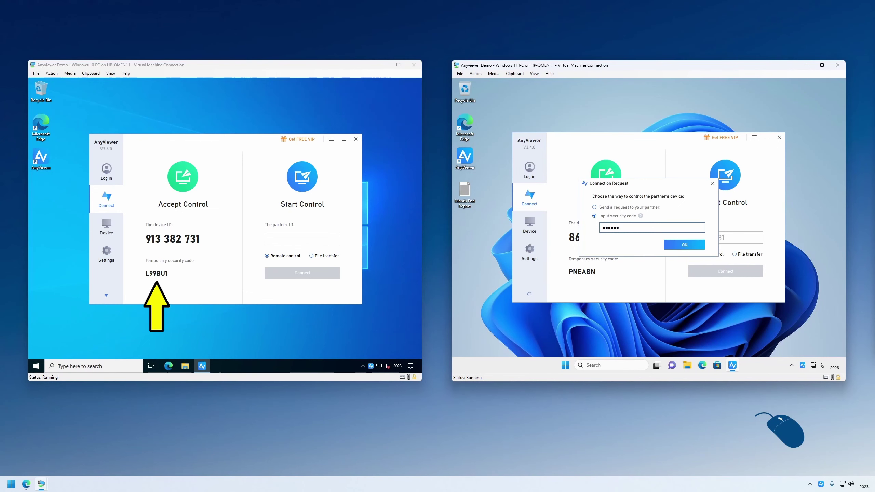
pyautogui.click(701, 246)
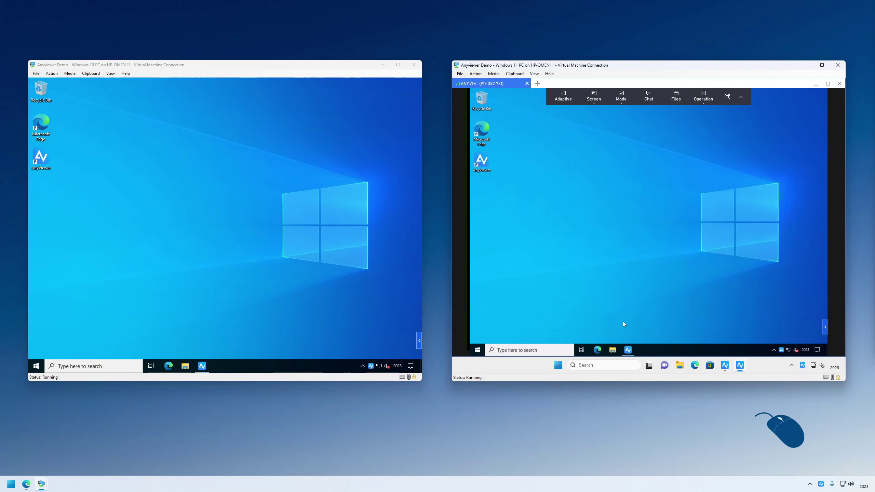
pyautogui.click(613, 350)
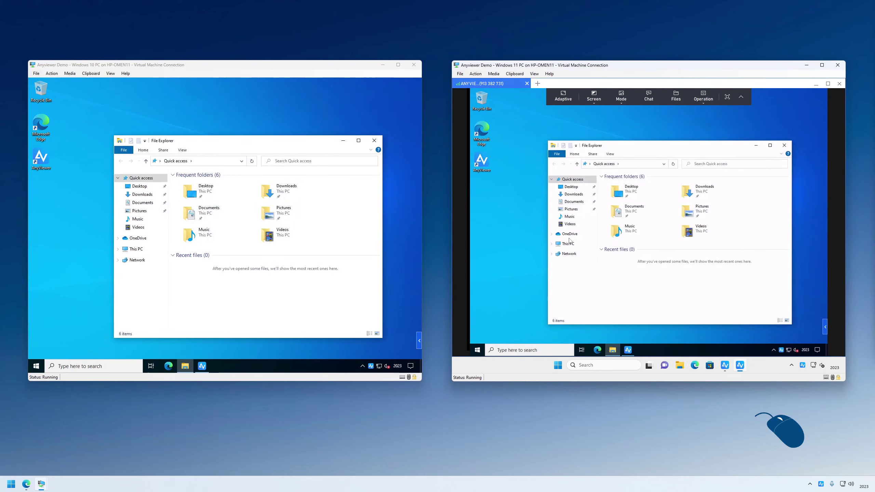
pyautogui.click(568, 242)
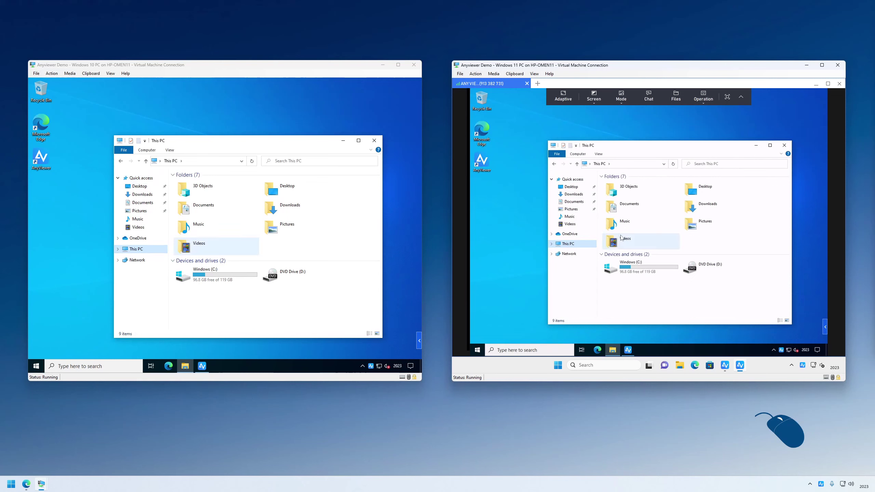
pyautogui.doubleClick(621, 238)
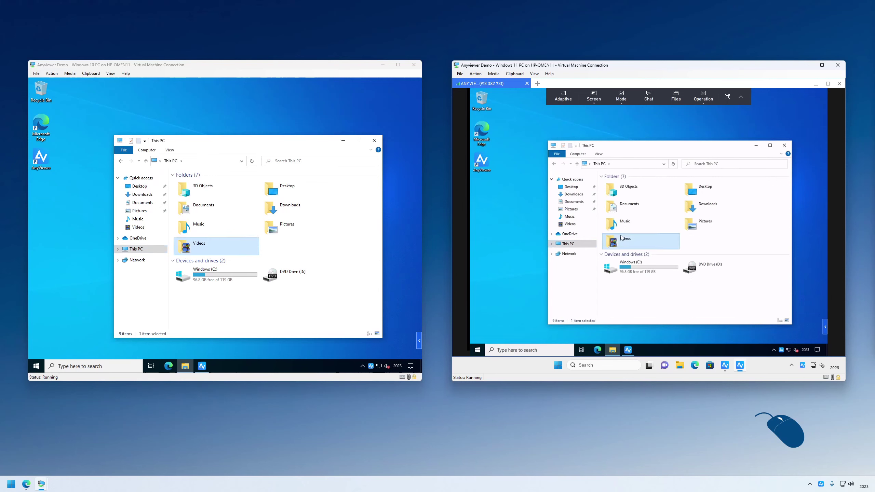
pyautogui.click(578, 219)
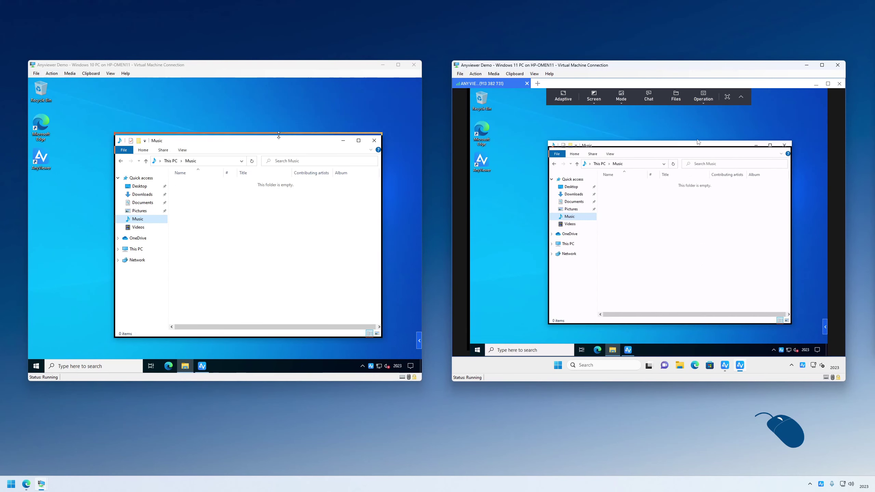
pyautogui.moveTo(698, 142)
pyautogui.mouseDown()
pyautogui.moveTo(663, 133)
pyautogui.moveTo(703, 142)
pyautogui.moveTo(689, 148)
pyautogui.mouseUp()
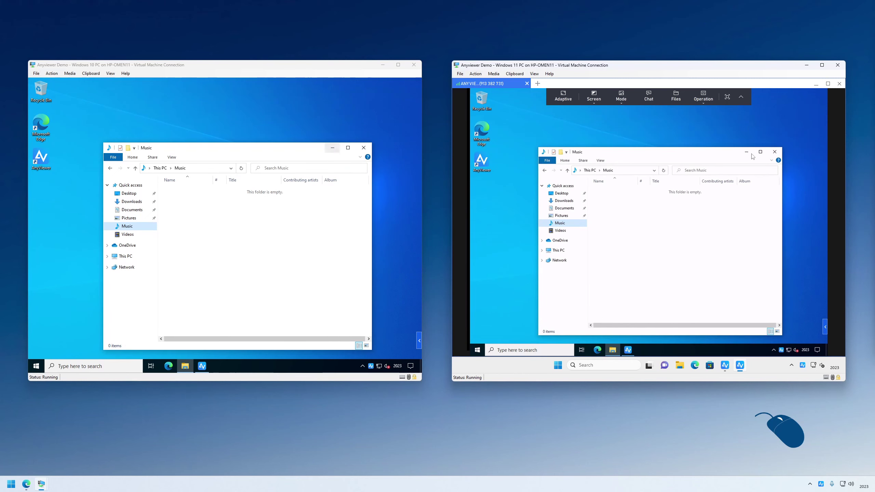
pyautogui.click(774, 152)
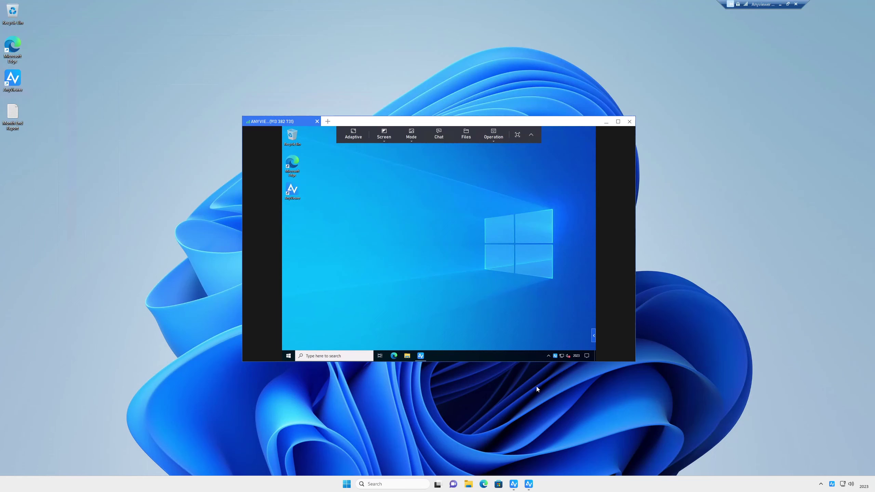
# Collapse and expand the session toolbar, then toggle Original and Adaptive view.
pyautogui.click(532, 134)
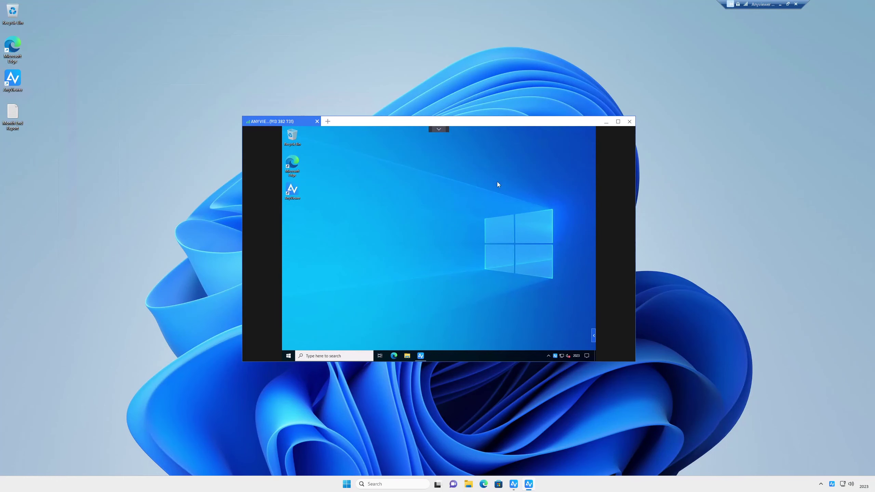
pyautogui.click(439, 130)
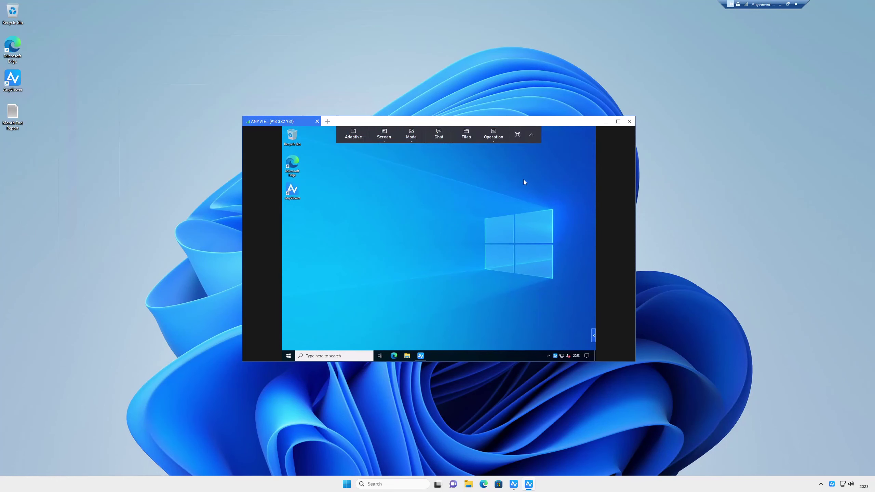
pyautogui.click(356, 136)
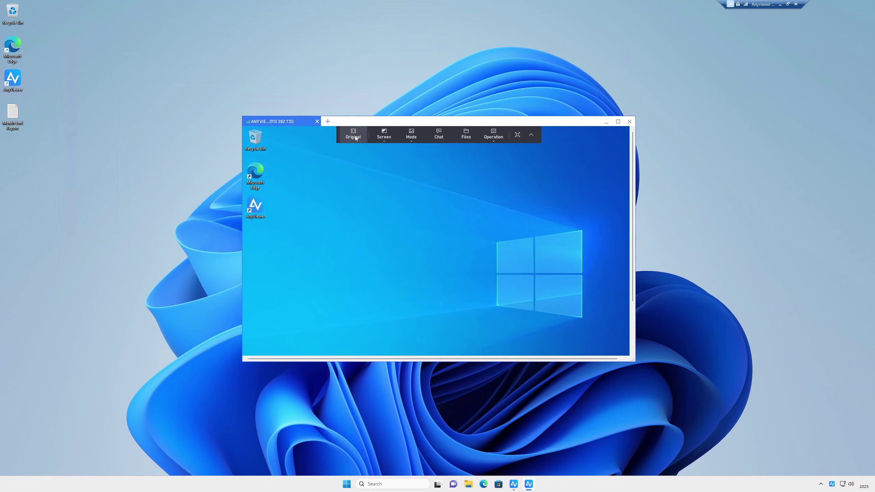
pyautogui.click(355, 137)
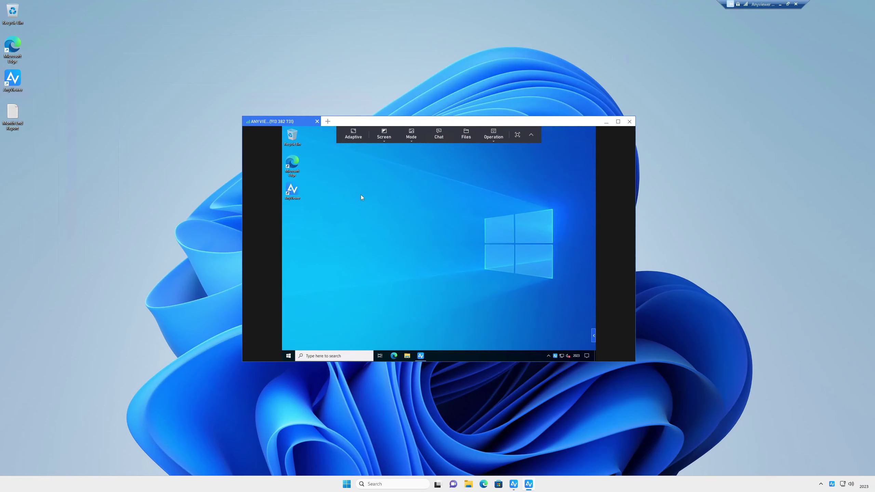
# Switch the remote resolution to 1440 × 900 and others, then back to 1152 × 864.
pyautogui.click(384, 136)
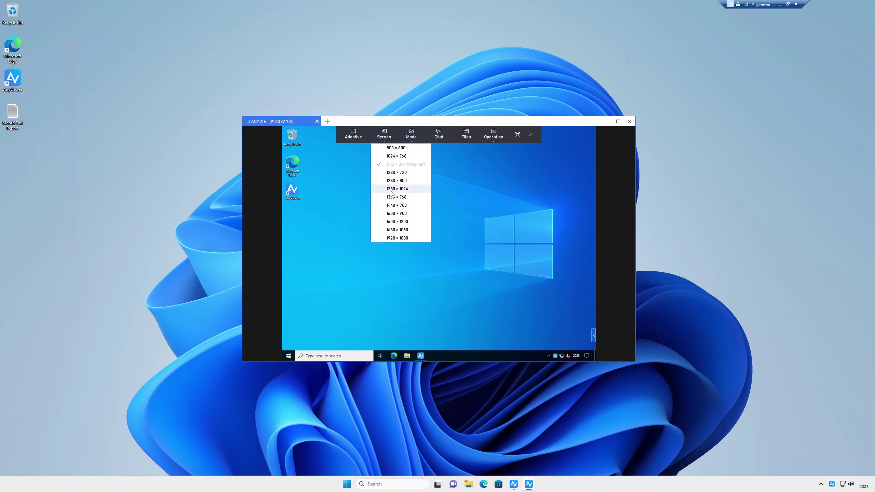
pyautogui.click(394, 205)
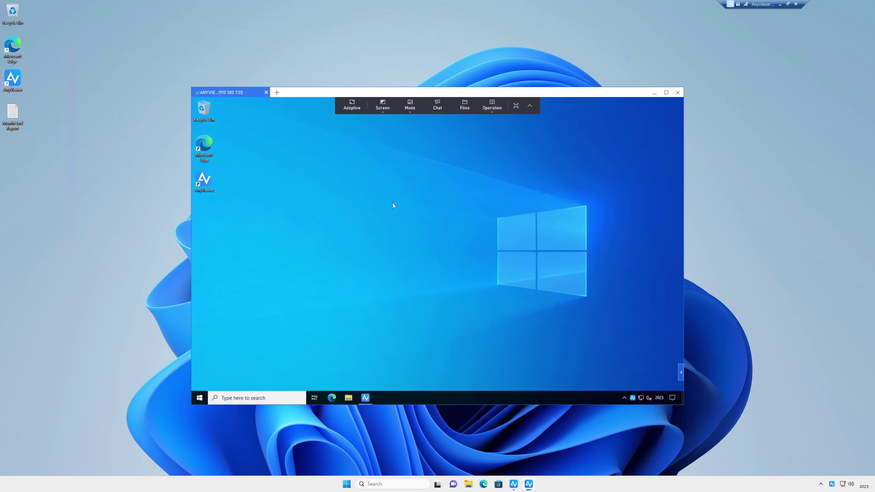
pyautogui.click(379, 109)
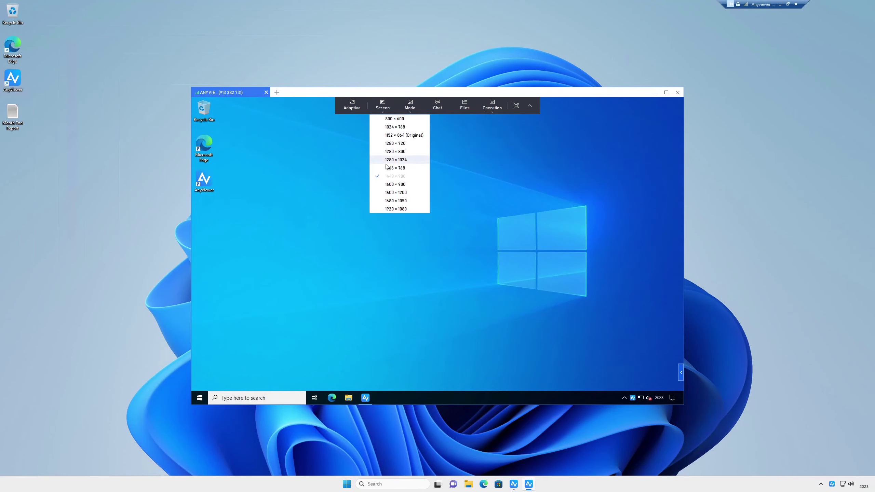
pyautogui.click(390, 192)
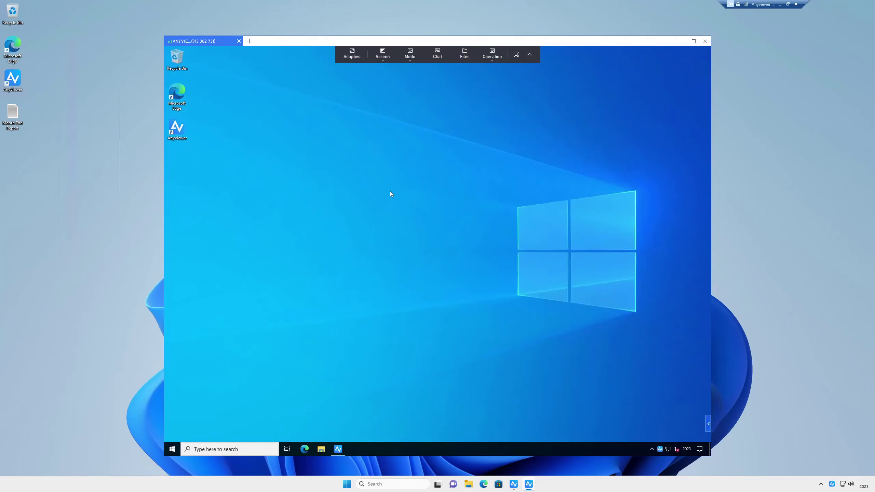
pyautogui.click(383, 61)
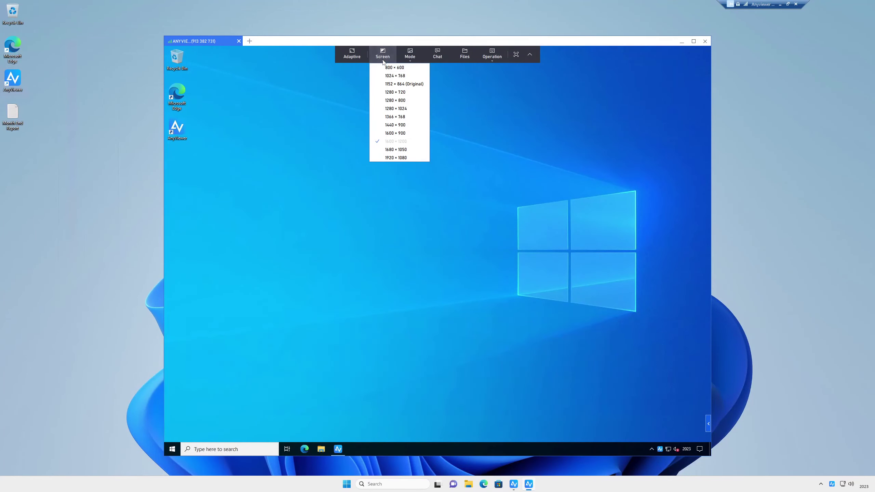
pyautogui.click(395, 85)
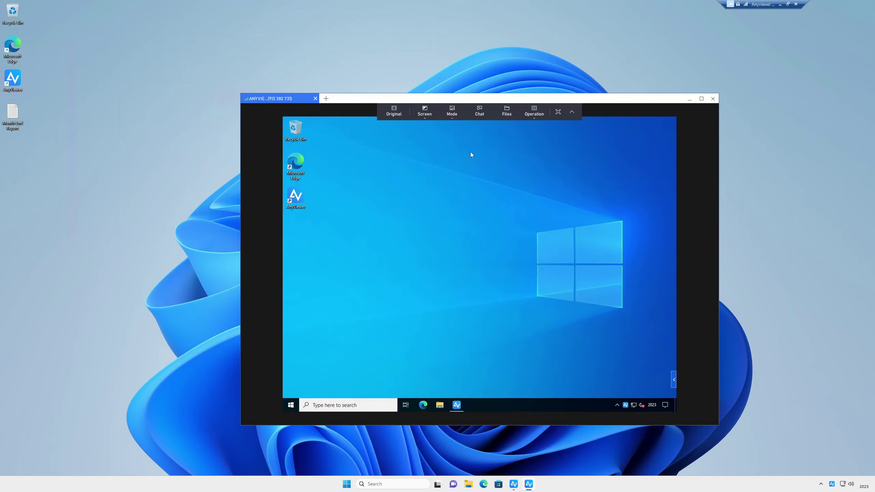
# Hide the remote desktop wallpaper, then show it again.
pyautogui.click(449, 118)
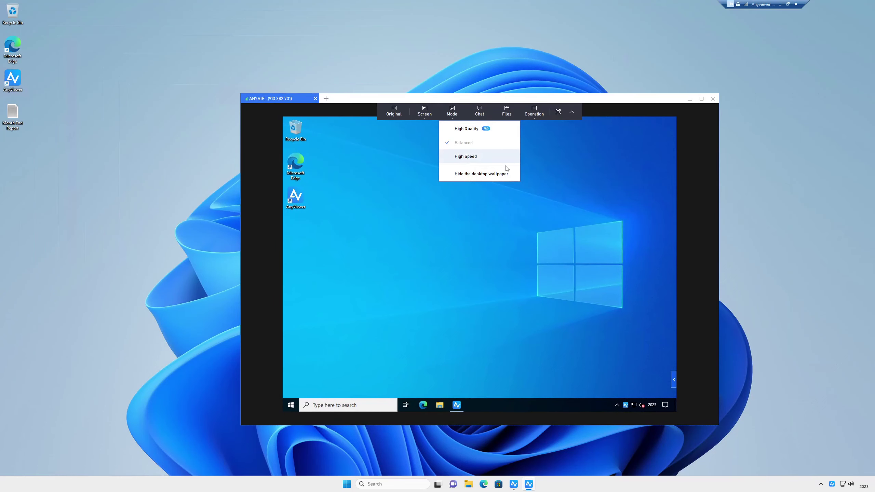
pyautogui.click(502, 176)
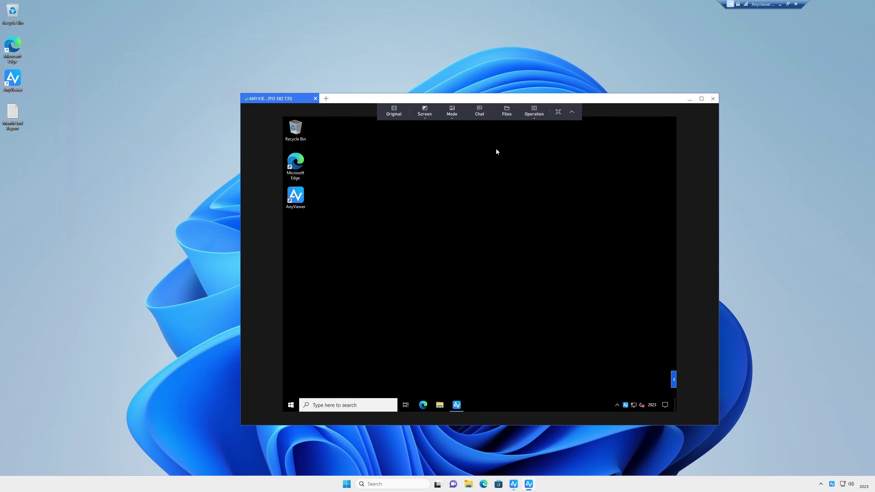
pyautogui.click(452, 113)
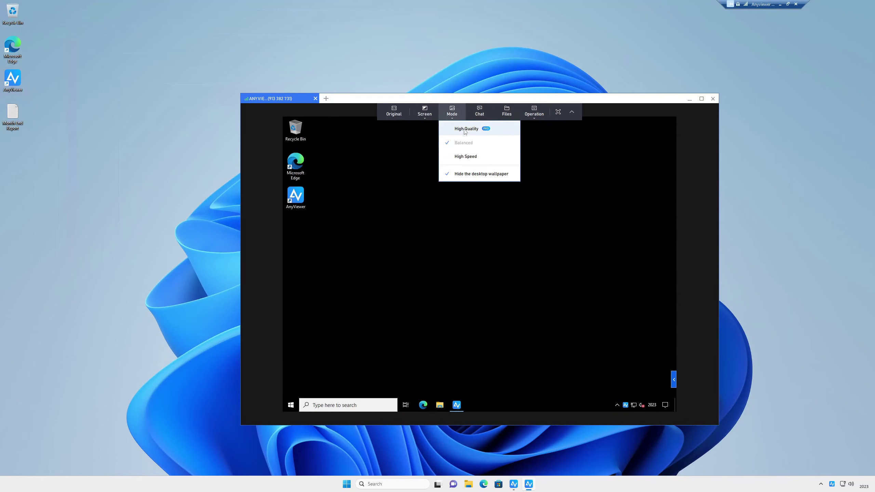
pyautogui.click(471, 174)
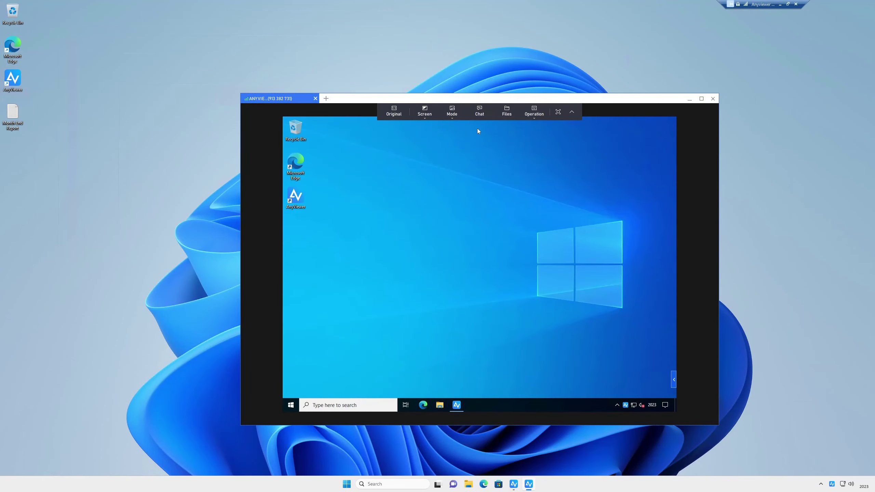
# Send the chat message "Hello. This is a test" and close the chat window.
pyautogui.click(480, 111)
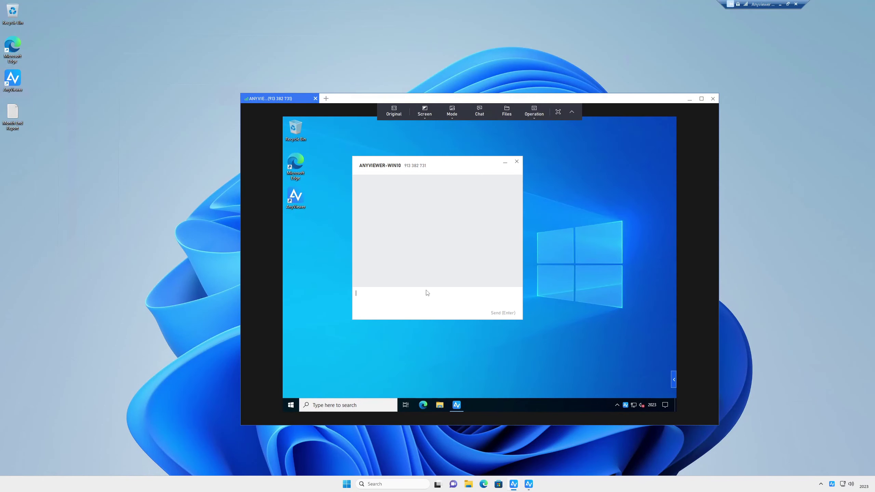
pyautogui.write('Hello. This is a test')
pyautogui.press('Return')
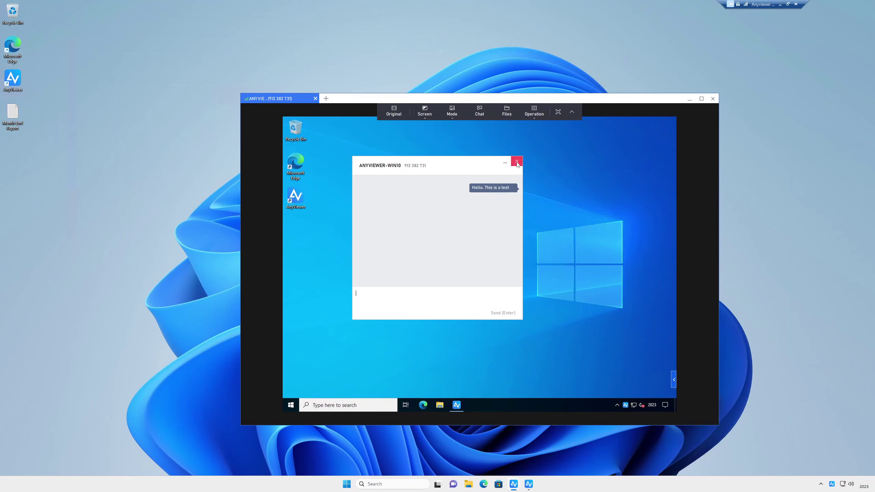
pyautogui.click(517, 162)
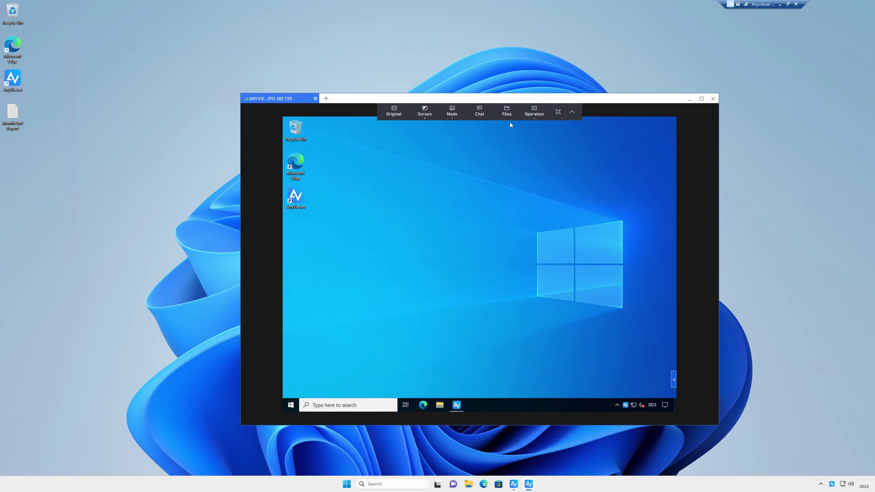
# Start a file transfer and sign in to AnyViewer with the account password.
pyautogui.click(502, 110)
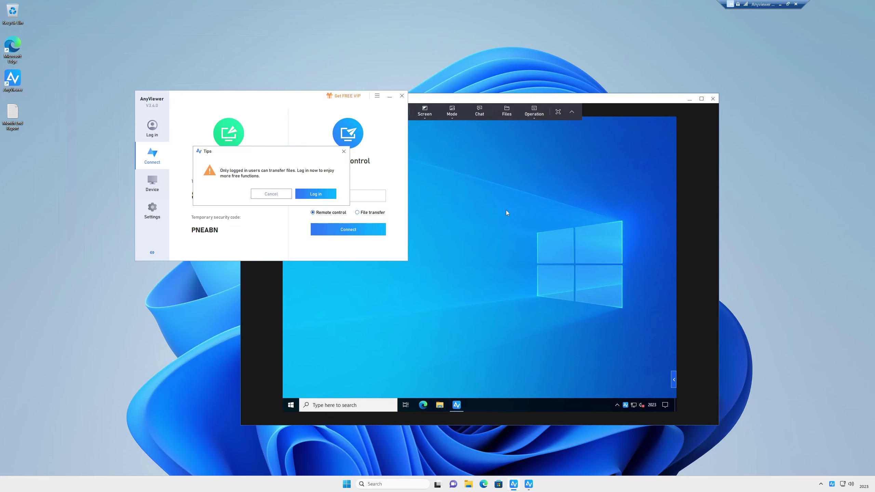
pyautogui.click(323, 194)
pyautogui.write('•••')
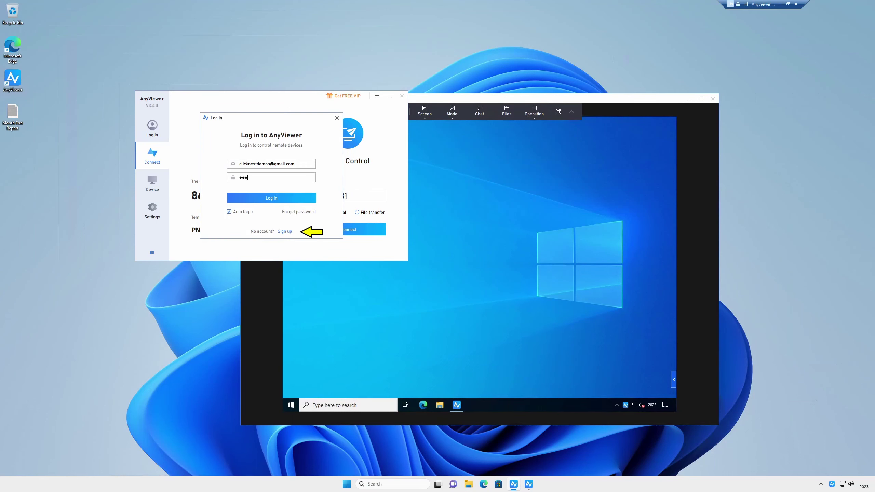
pyautogui.write('••••••••')
pyautogui.click(278, 198)
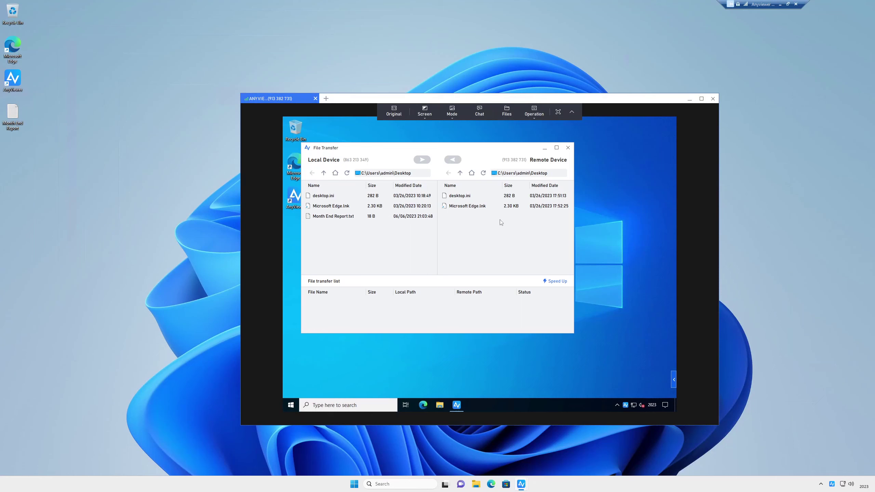
# Send Month End Report.txt to the remote desktop and close File Transfer.
pyautogui.click(333, 220)
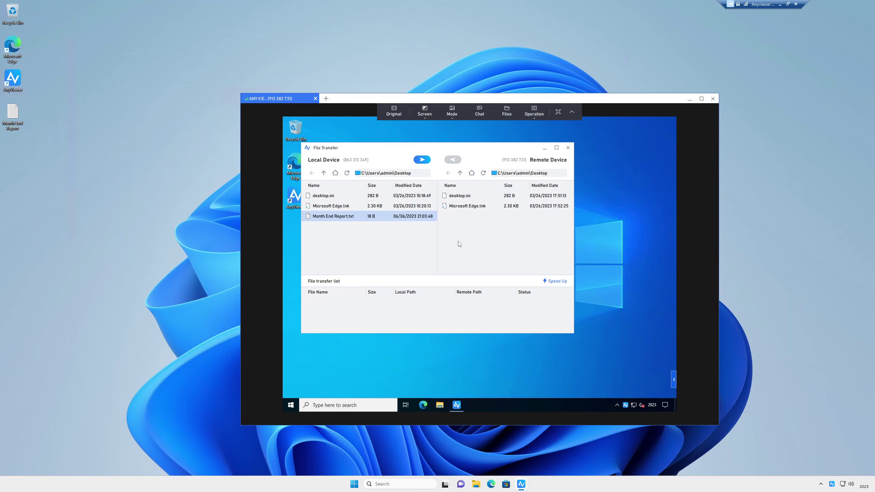
pyautogui.click(423, 160)
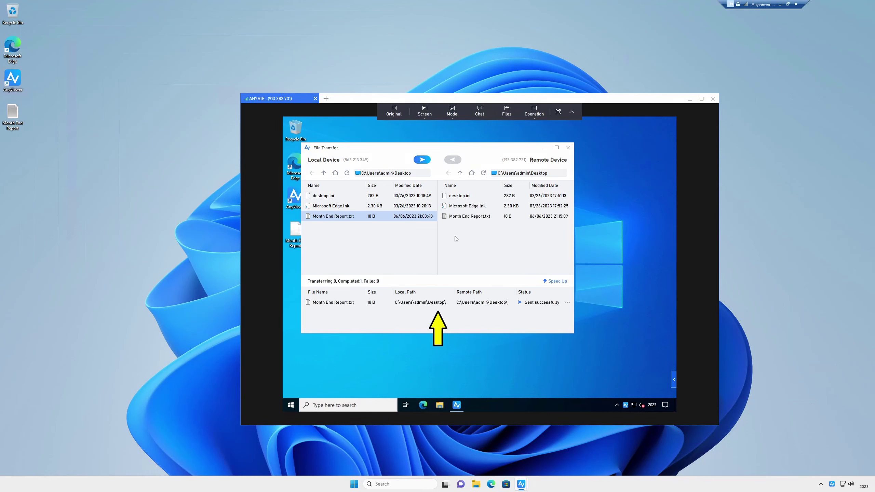
pyautogui.click(568, 148)
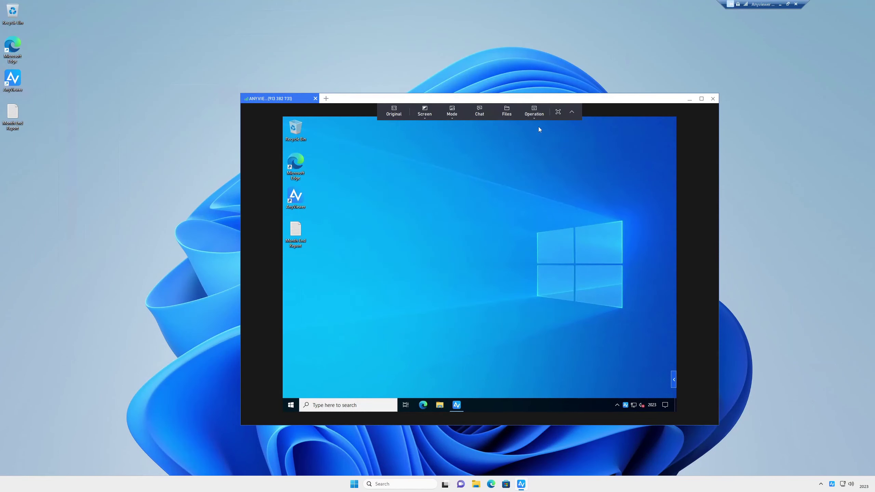
# Open and dismiss the Operation menu, then enter and exit full-screen remote view.
pyautogui.click(536, 116)
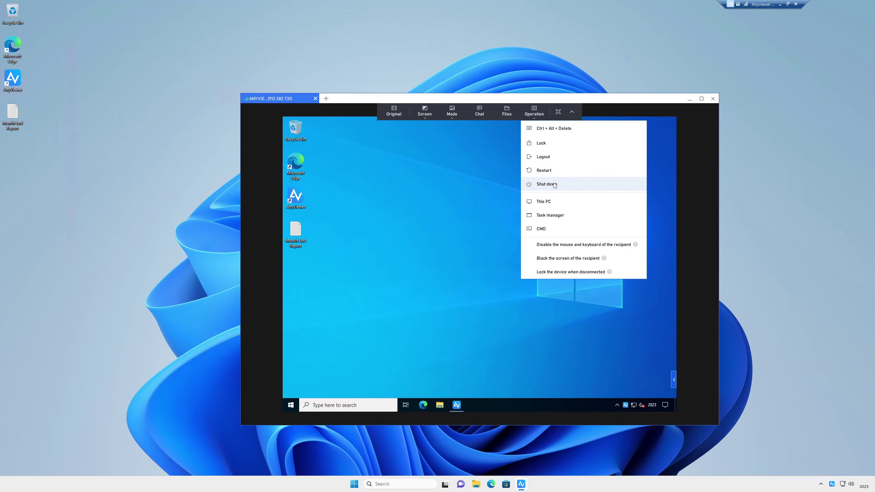
pyautogui.click(475, 192)
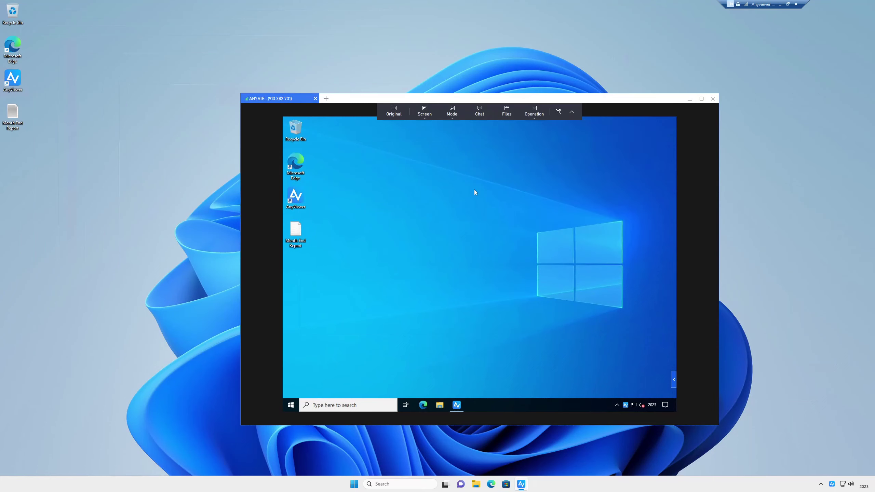
pyautogui.click(558, 112)
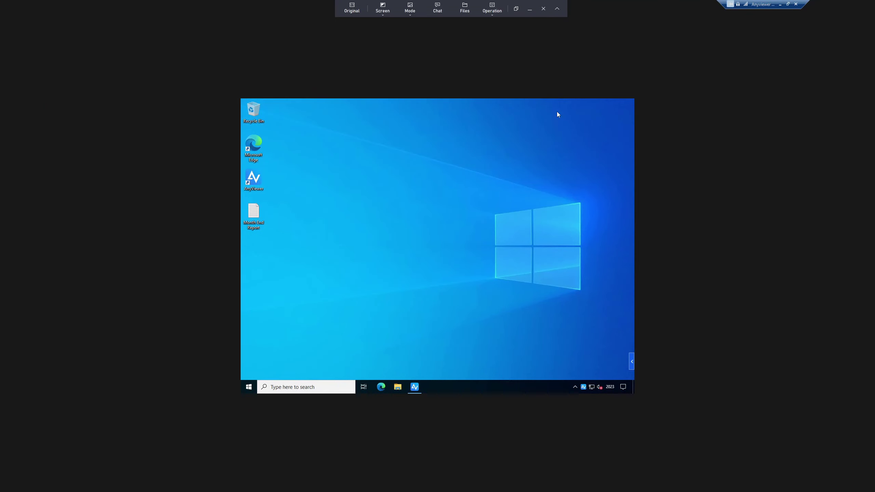
pyautogui.click(516, 9)
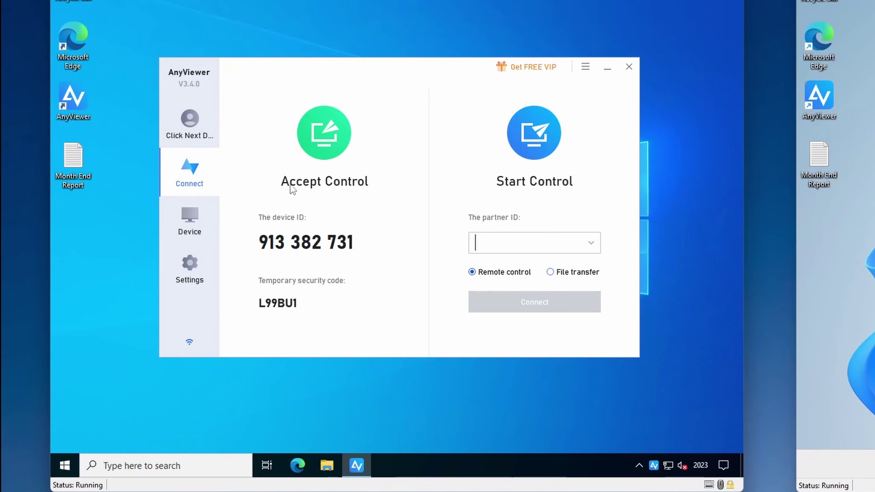
# Open the signed-in account page and its options, then return to the Connect page.
pyautogui.click(190, 127)
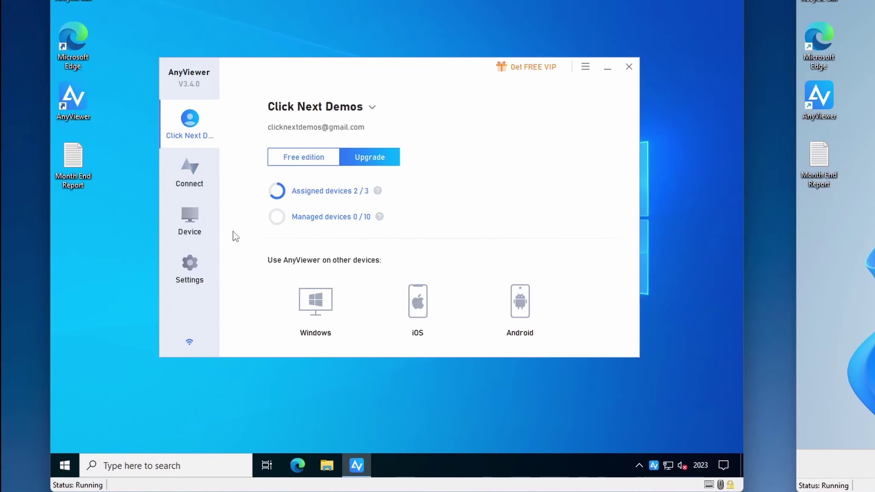
pyautogui.click(373, 110)
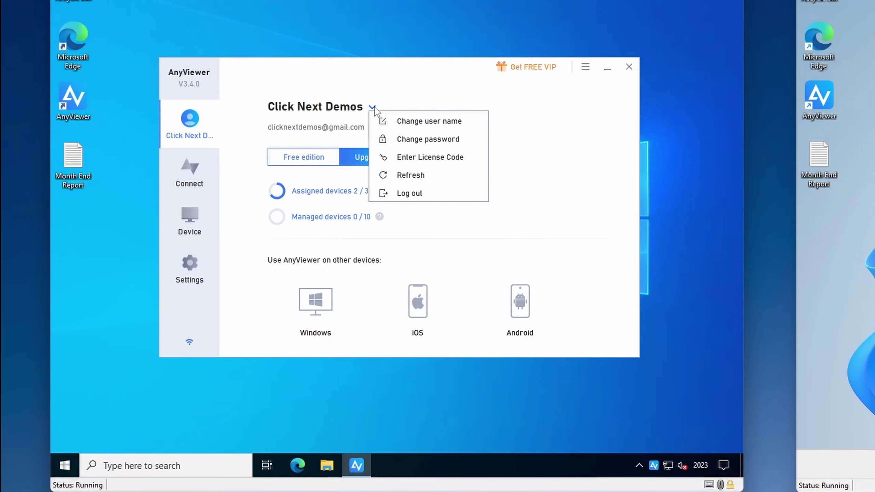
pyautogui.click(199, 177)
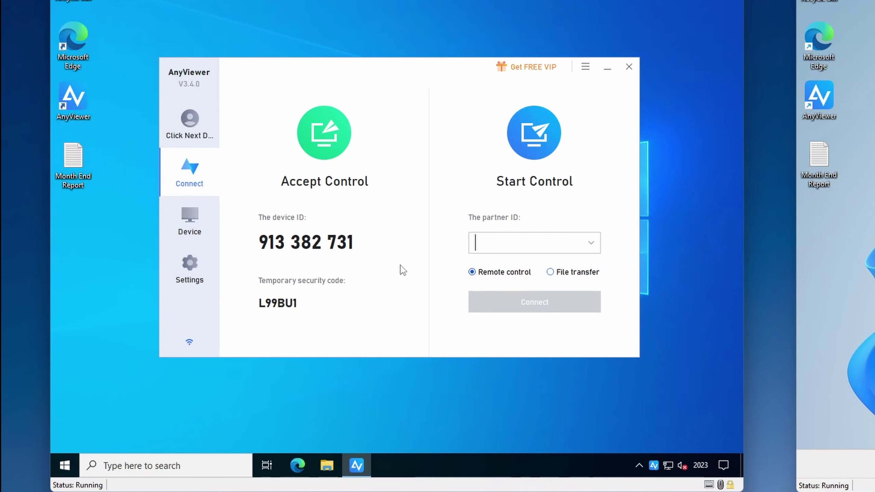
# Unassign the ANYVIEWER-WIN10 device in My devices.
pyautogui.click(189, 220)
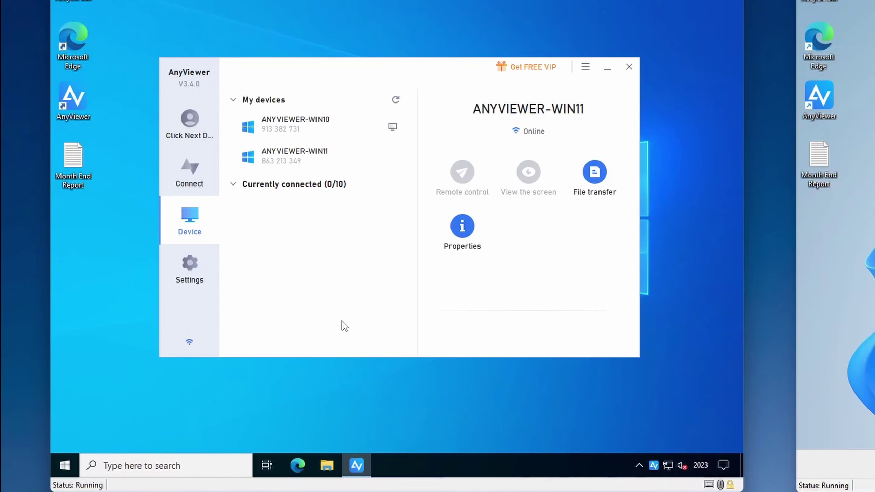
pyautogui.click(310, 125)
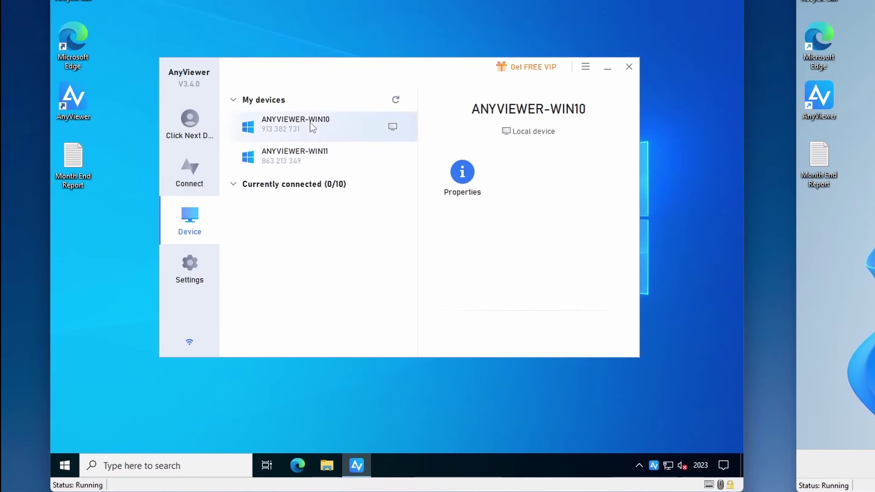
pyautogui.rightClick(310, 123)
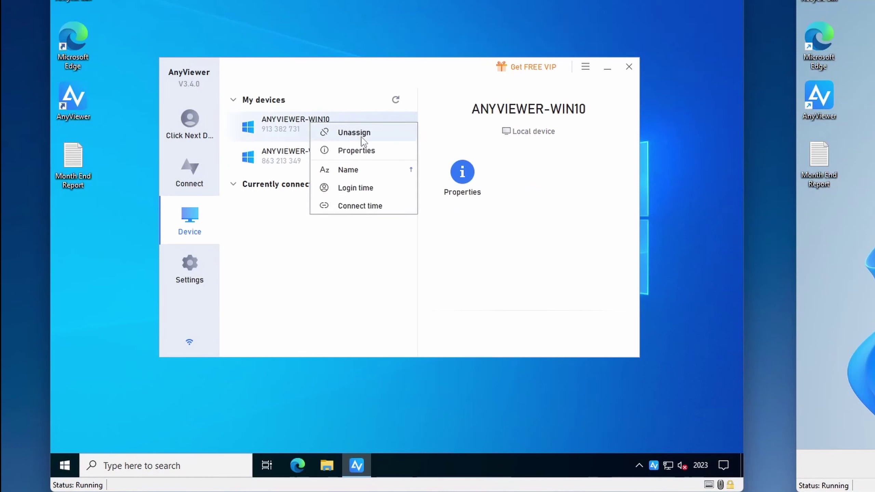
pyautogui.press('Escape')
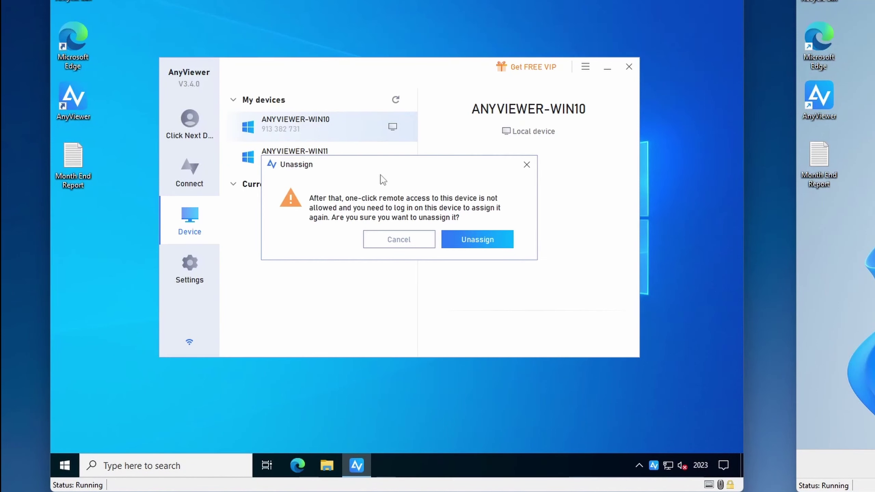
pyautogui.click(469, 242)
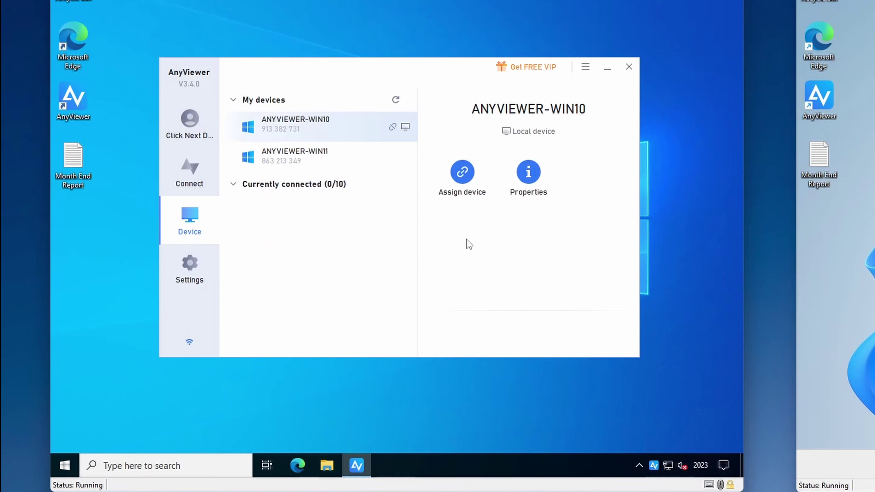
# Remove ANYVIEWER-WIN10 from My devices, leaving only ANYVIEWER-WIN11.
pyautogui.rightClick(345, 128)
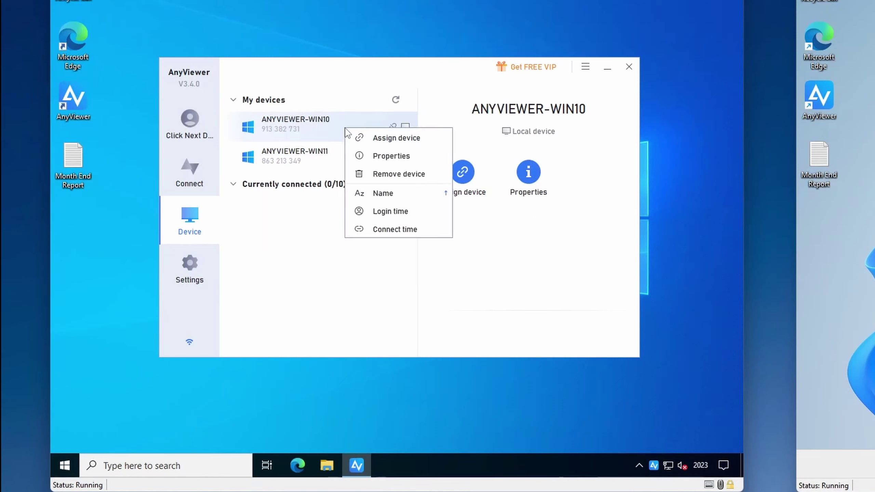
pyautogui.click(395, 176)
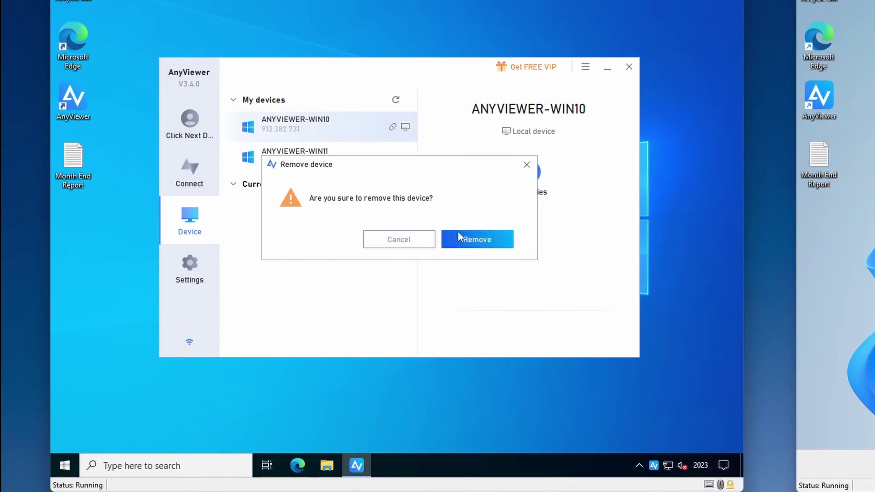
pyautogui.click(470, 238)
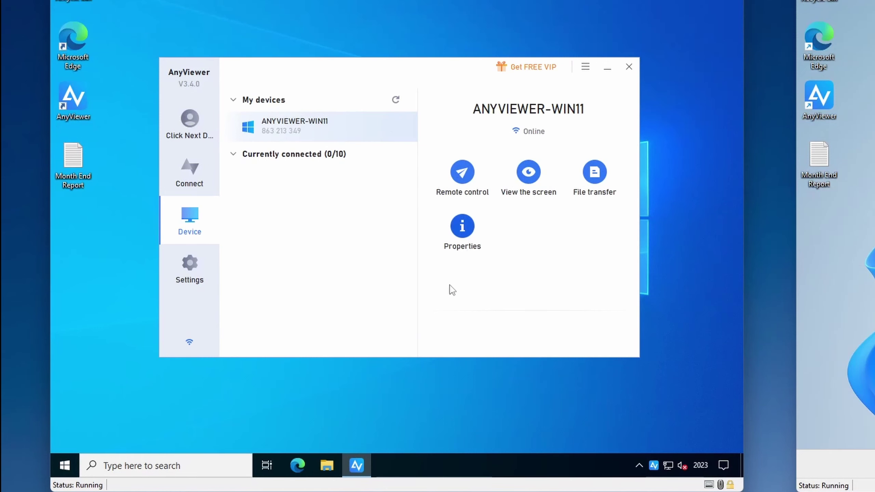
# Turn on and save a personal unattended security code, then view the Recipient settings.
pyautogui.click(215, 282)
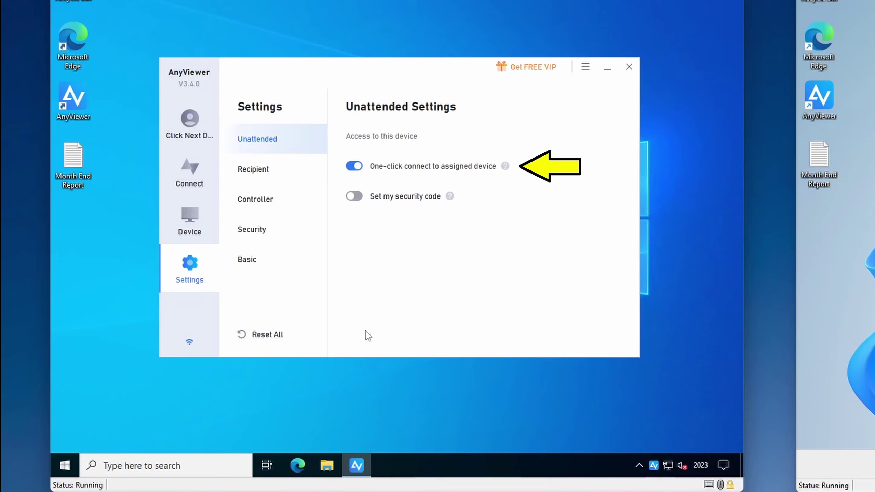
pyautogui.click(354, 197)
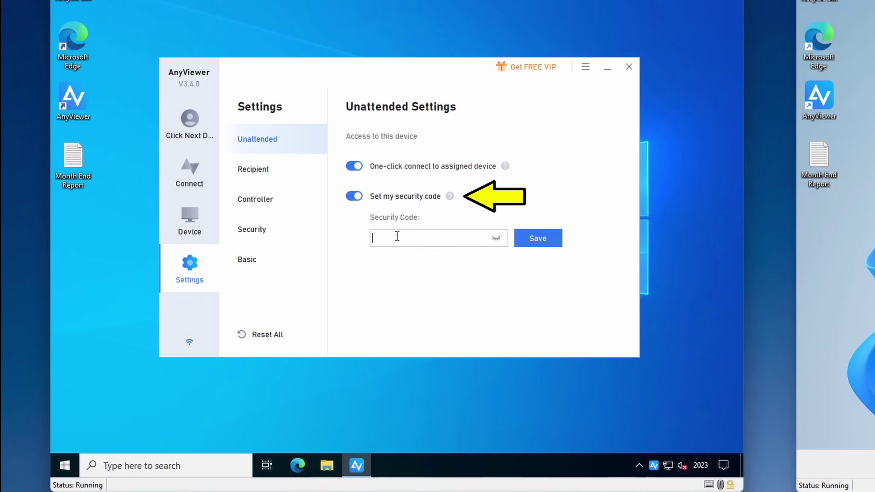
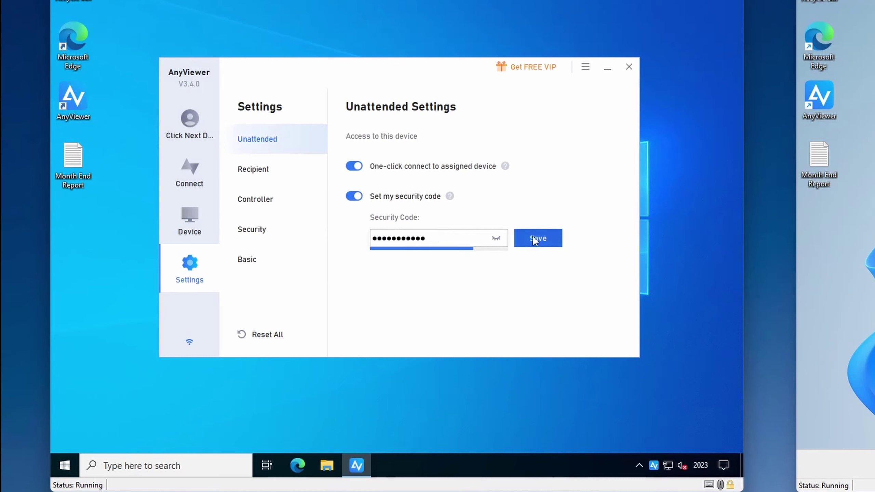
pyautogui.click(539, 241)
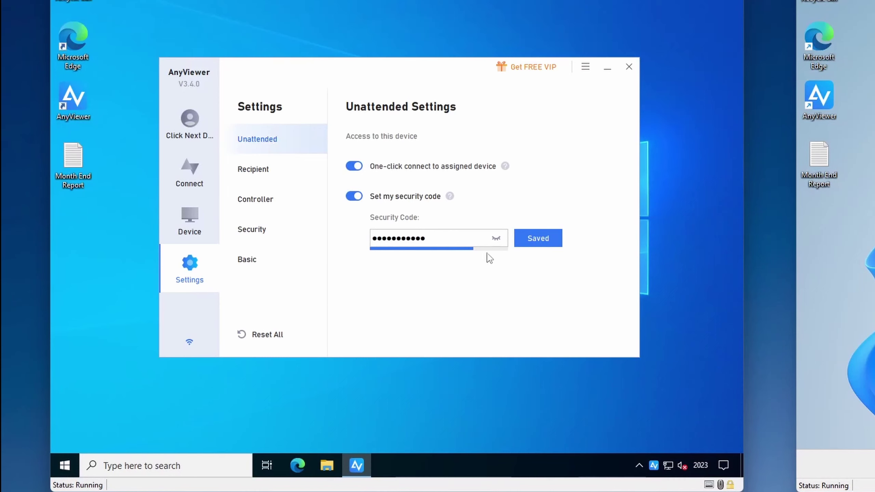
pyautogui.click(274, 174)
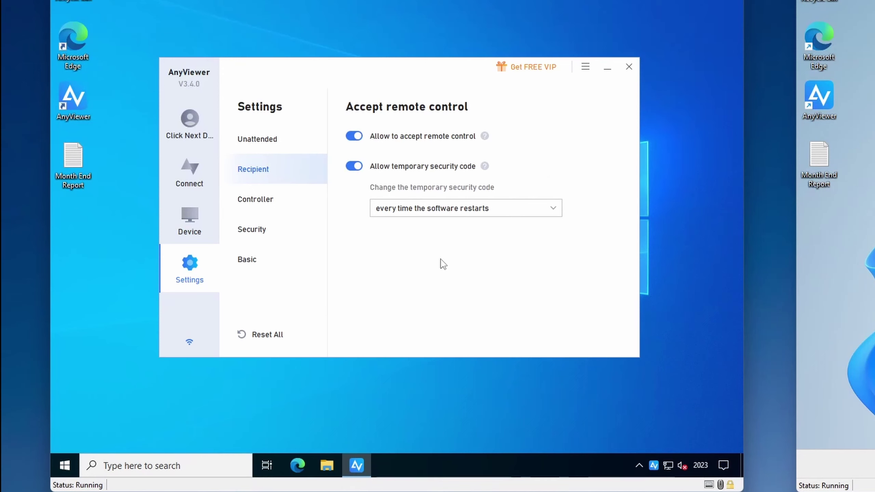
# Set the temporary security code to change only manually.
pyautogui.click(541, 210)
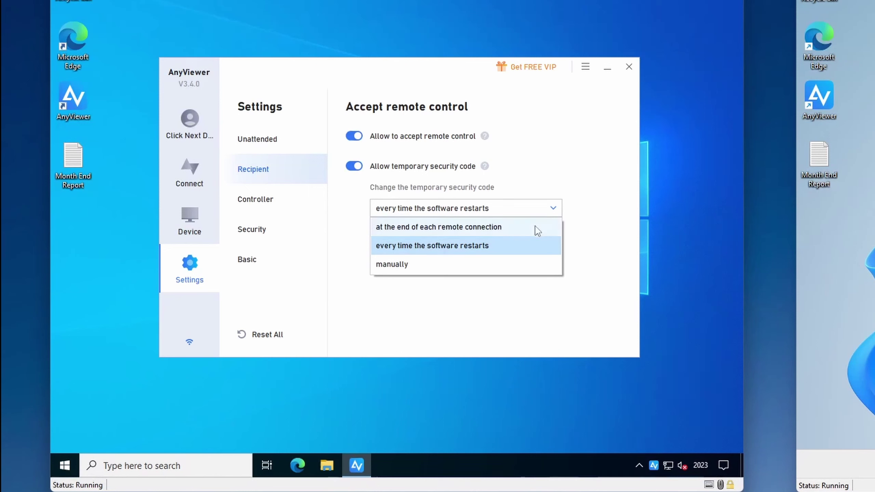
pyautogui.click(537, 228)
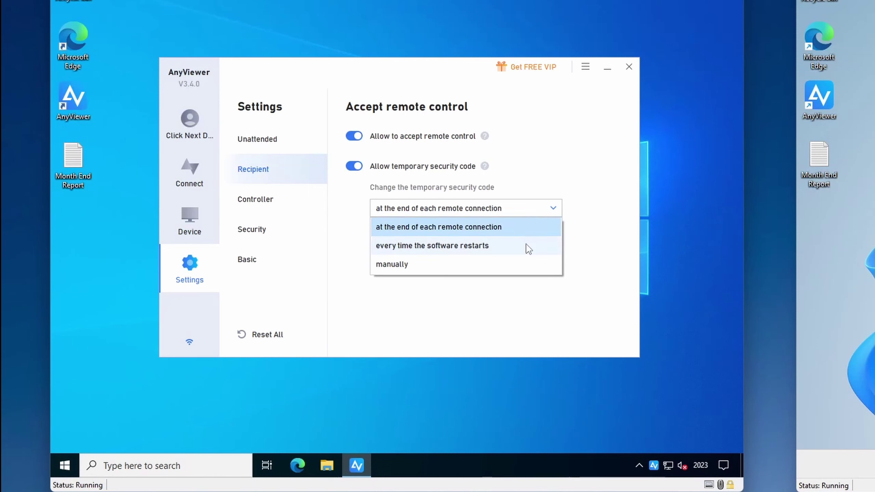
pyautogui.click(522, 272)
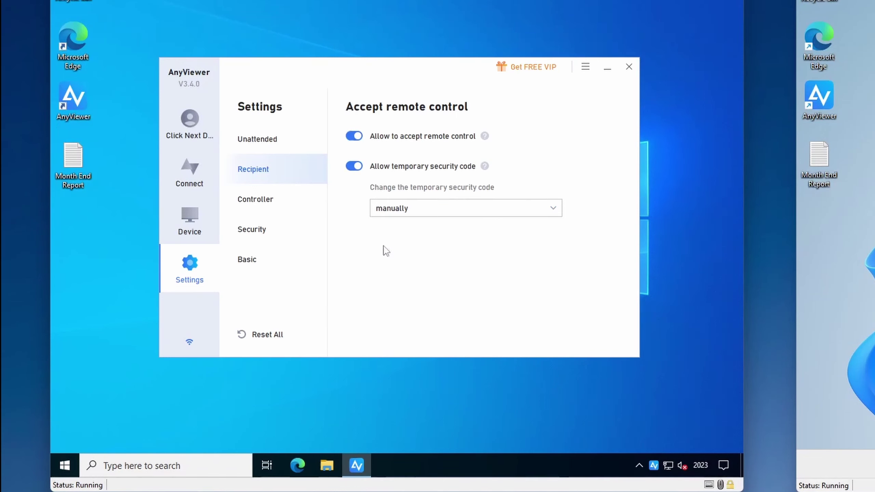
# Refresh the temporary security code on the Connect page, then view Controller settings.
pyautogui.click(200, 180)
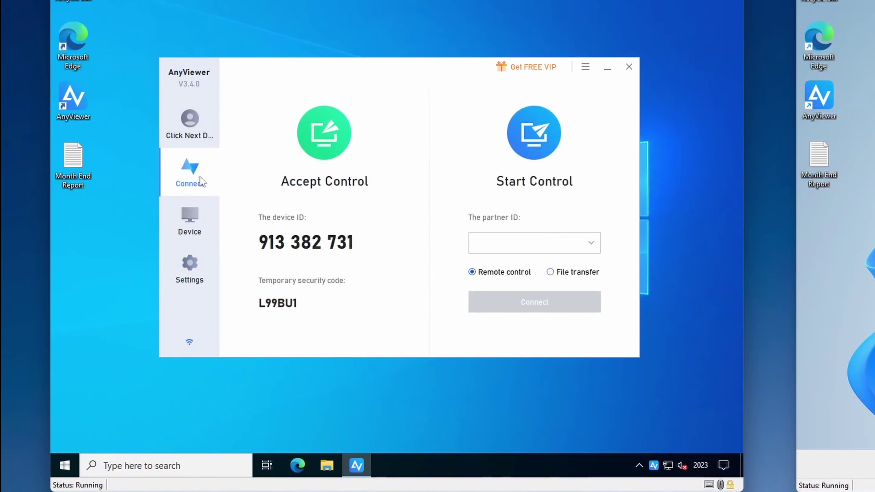
pyautogui.moveTo(346, 285)
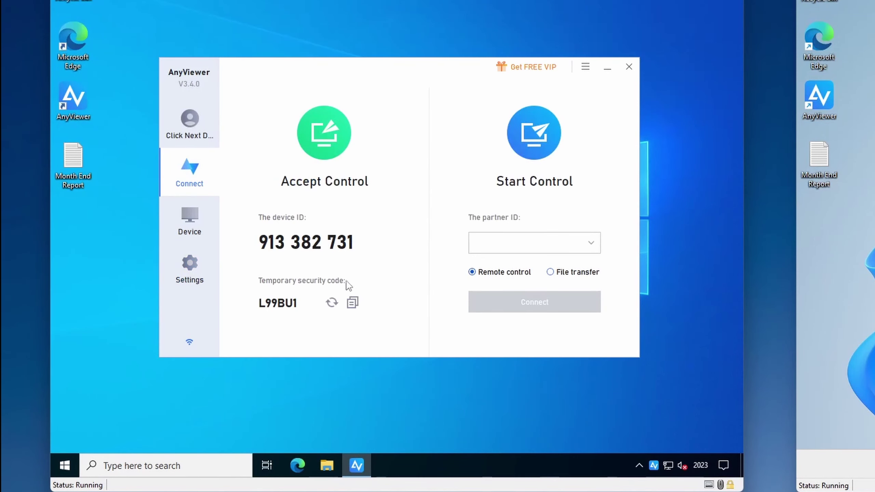
pyautogui.click(332, 302)
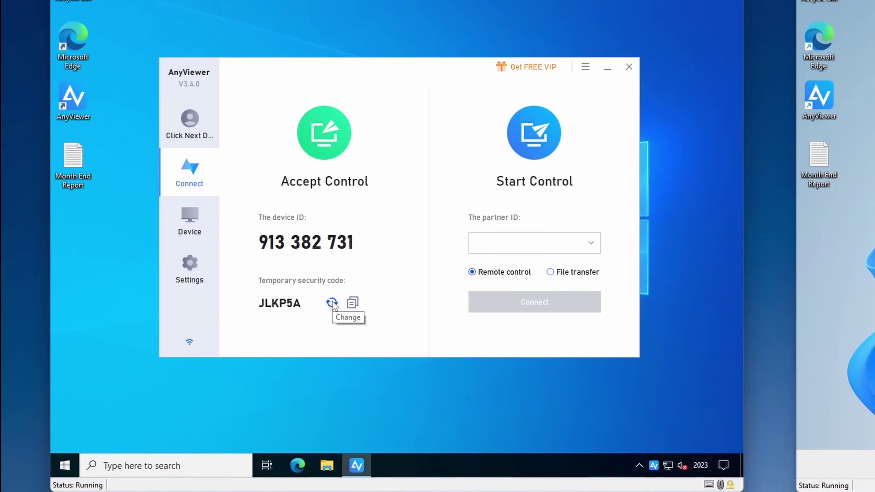
pyautogui.click(200, 278)
pyautogui.click(281, 202)
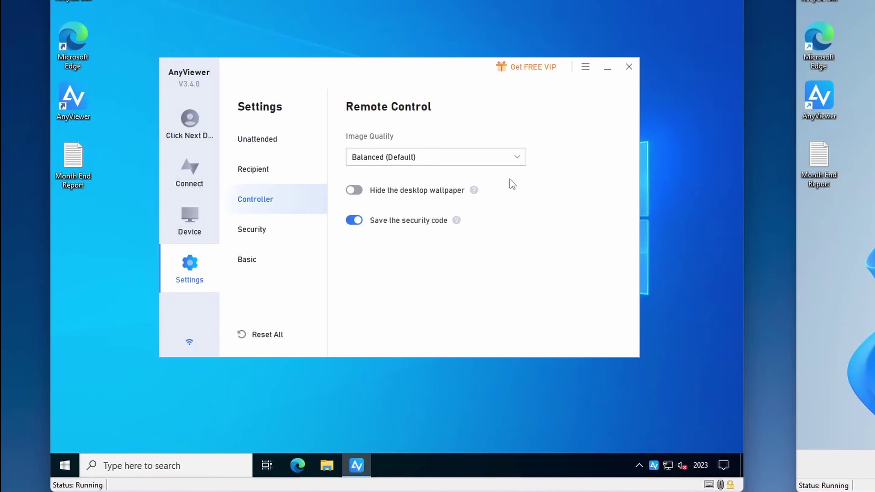
# Check the remote-control Image Quality options, then view the Lock AnyViewer security options.
pyautogui.click(519, 160)
pyautogui.press('Down')
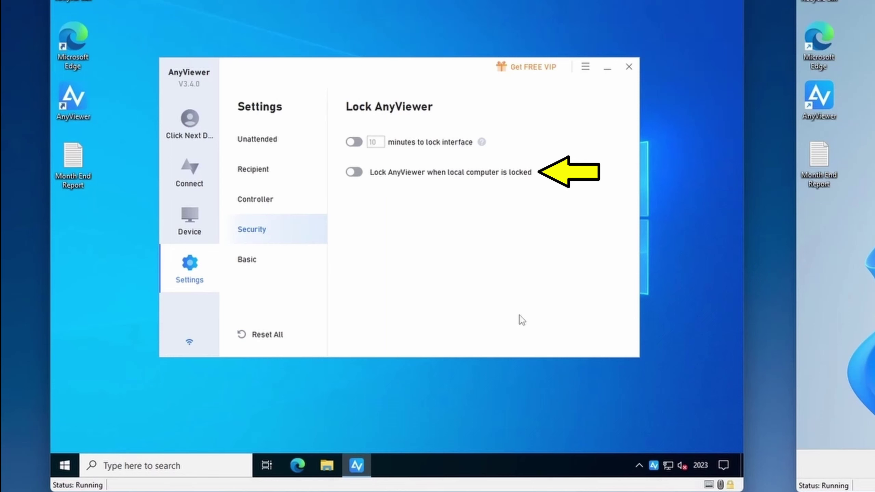
# Show the Basic page of AnyViewer's Settings.
pyautogui.click(281, 267)
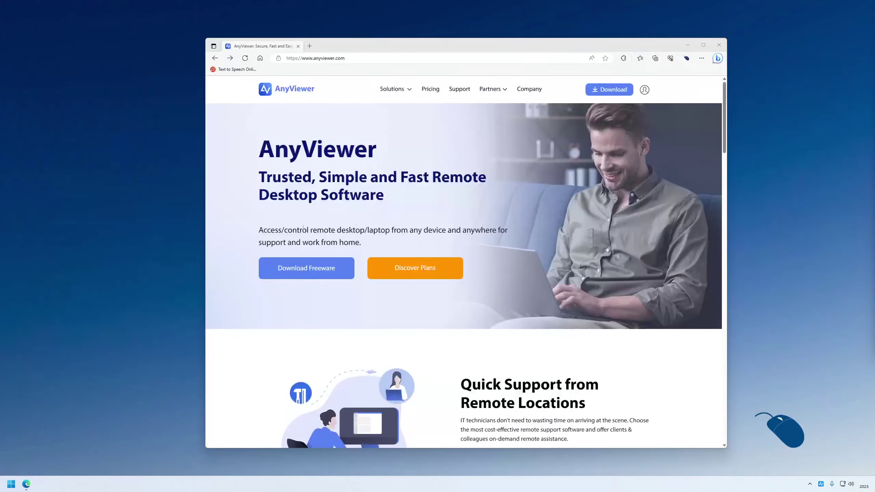
# Go to the website's Support Center and open the Detailed Instructions manual.
pyautogui.click(458, 90)
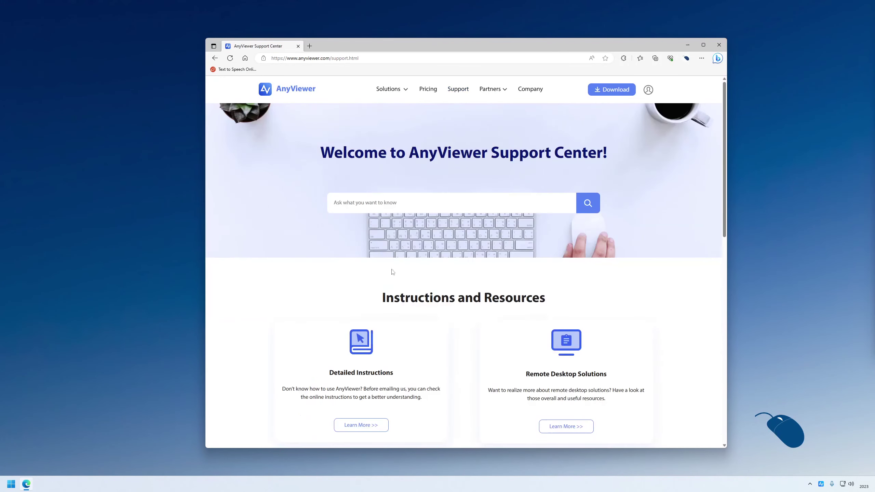
pyautogui.click(353, 425)
pyautogui.scroll(-6, 360, 421)
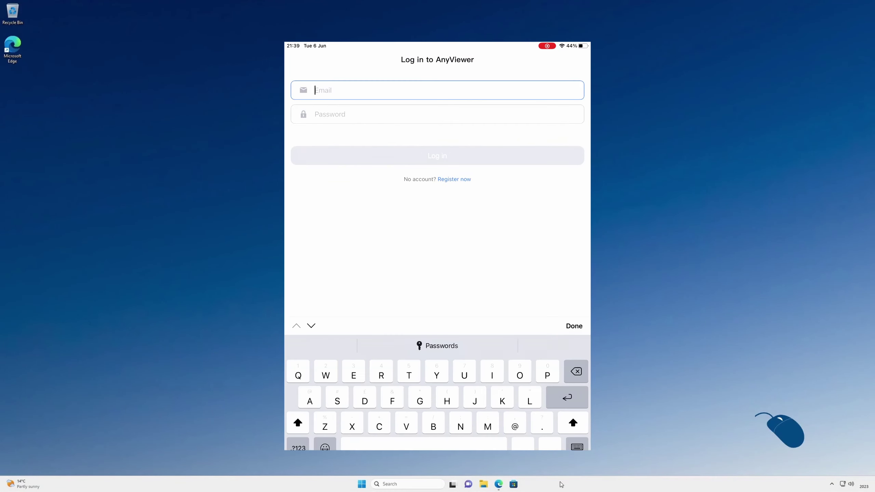
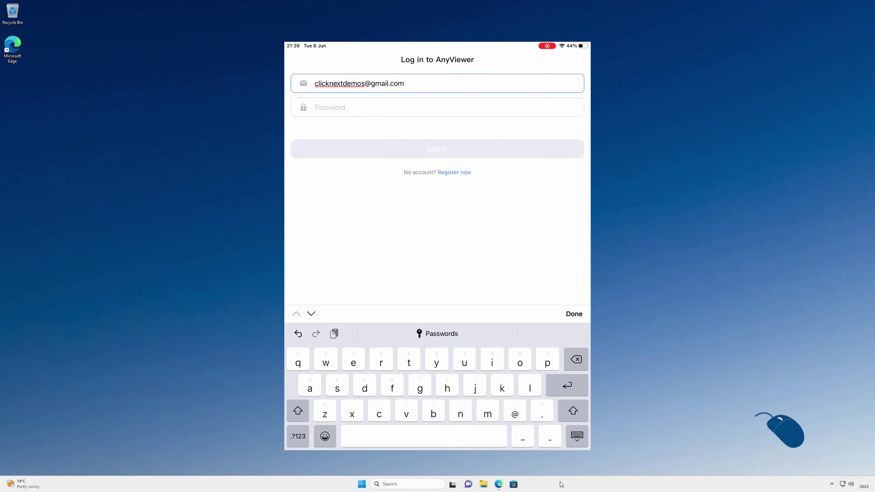